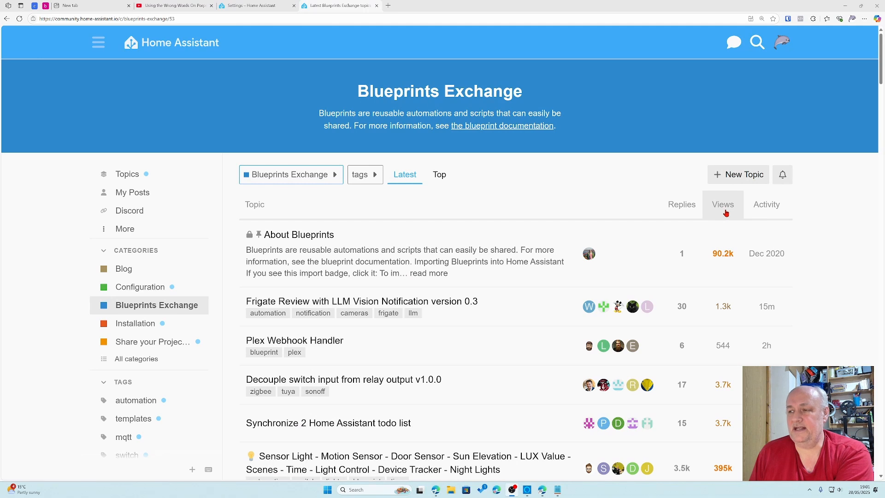
Sort the Blueprints Exchange topics by views and open the low battery level detection topic at the blueprint code in its first post
left_click(725, 214)
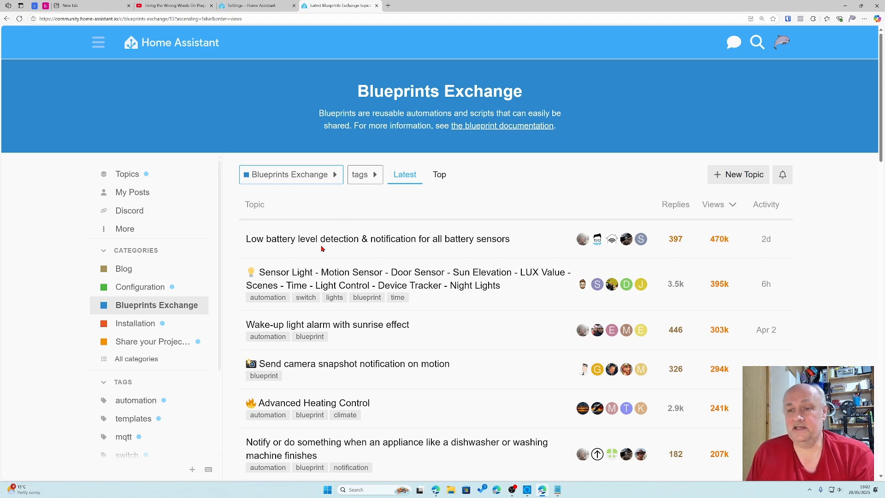
left_click(327, 243)
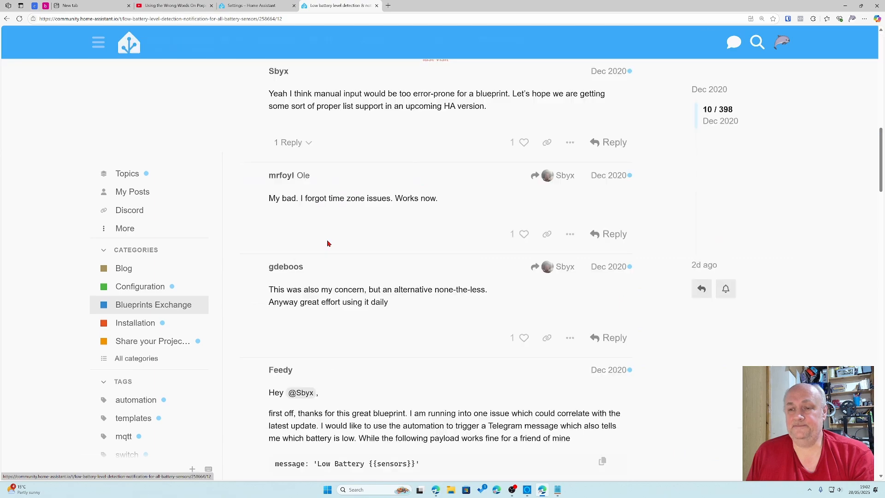
scroll(354, 227, "up", 10)
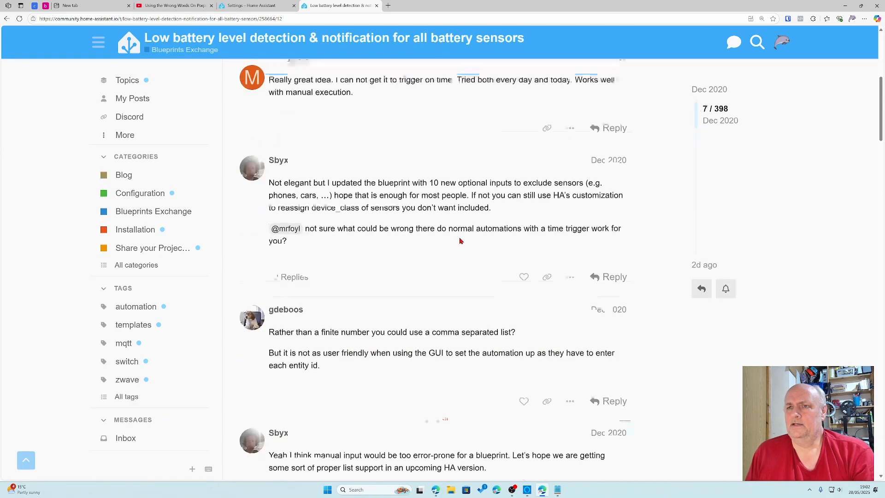
scroll(454, 235, "up", 10)
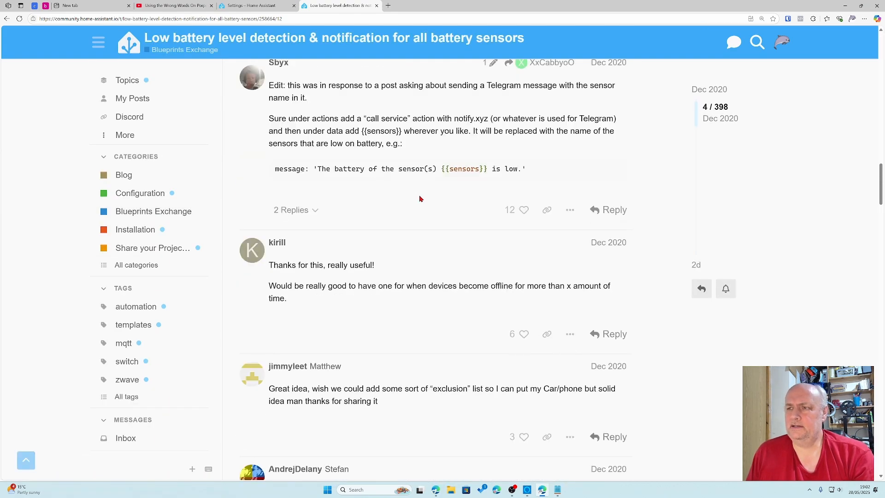
scroll(420, 187, "up", 10)
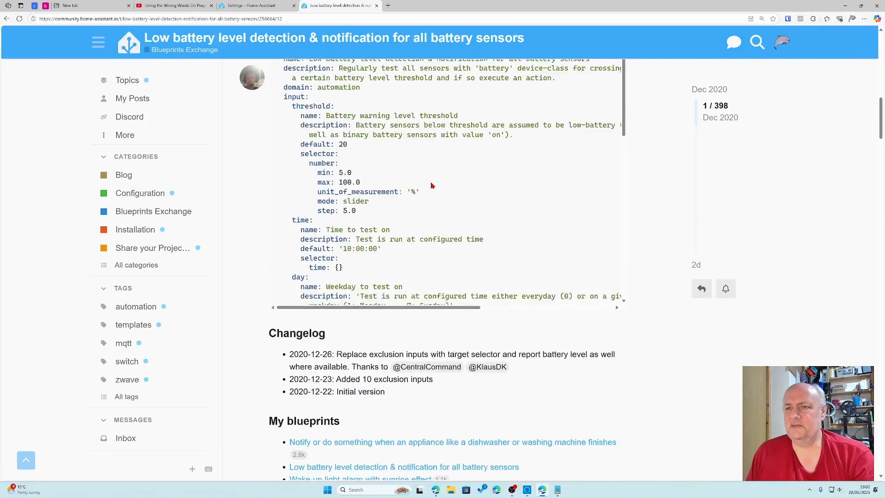
scroll(431, 182, "down", 3)
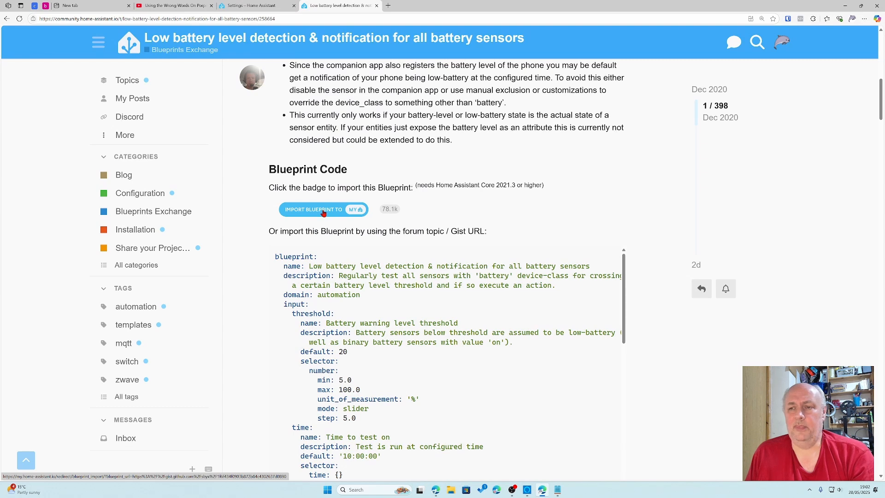
Import the "Low battery level detection & notification for all battery sensors" blueprint into Home Assistant, previewing its content before confirming
left_click(323, 211)
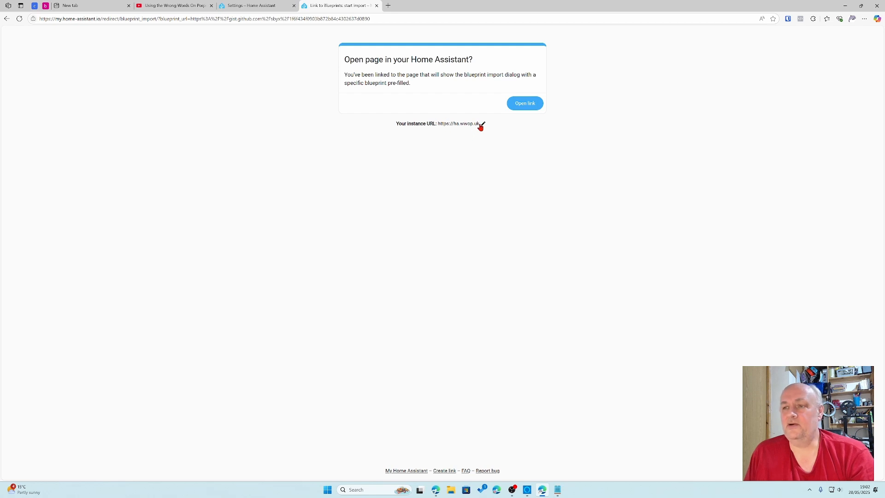
left_click(527, 109)
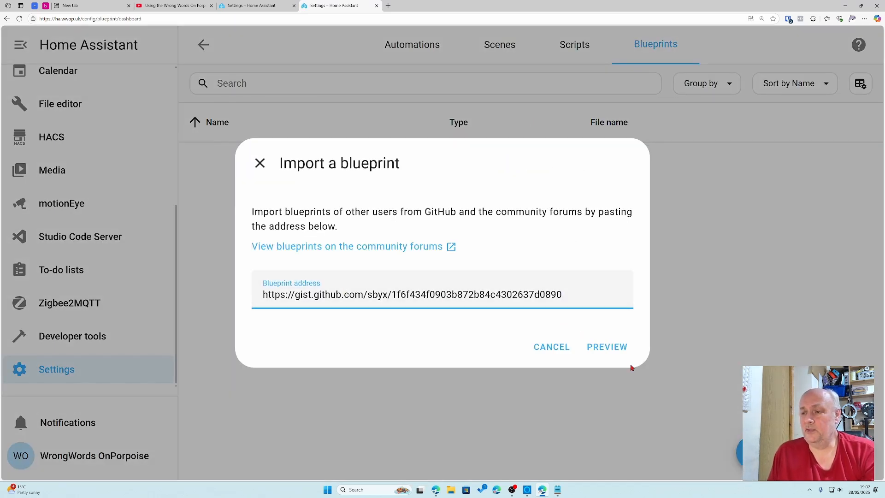
left_click(605, 349)
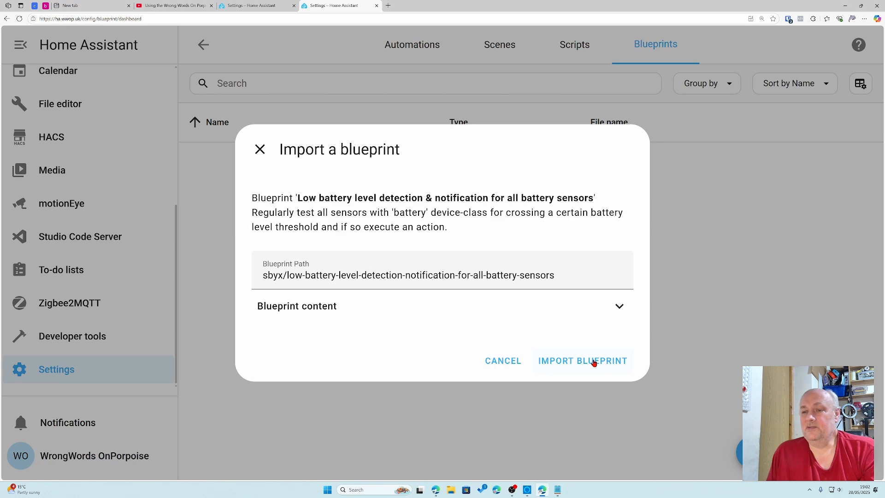
left_click(619, 307)
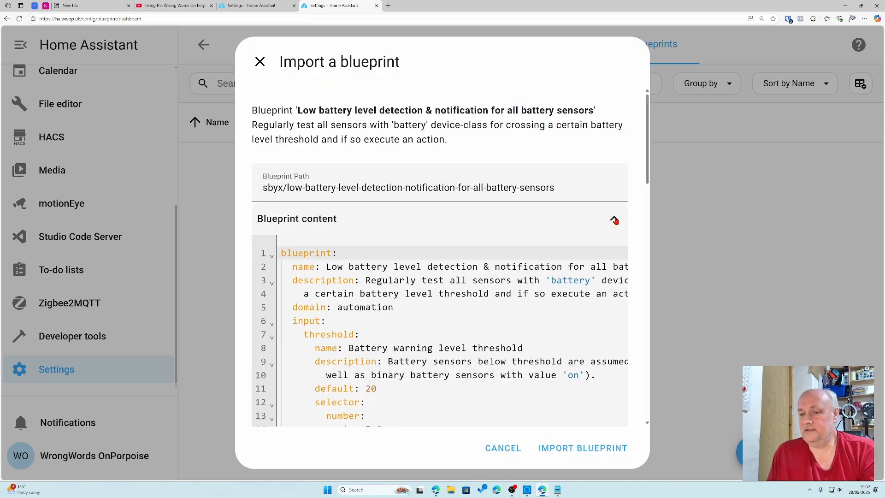
left_click(615, 220)
left_click(579, 359)
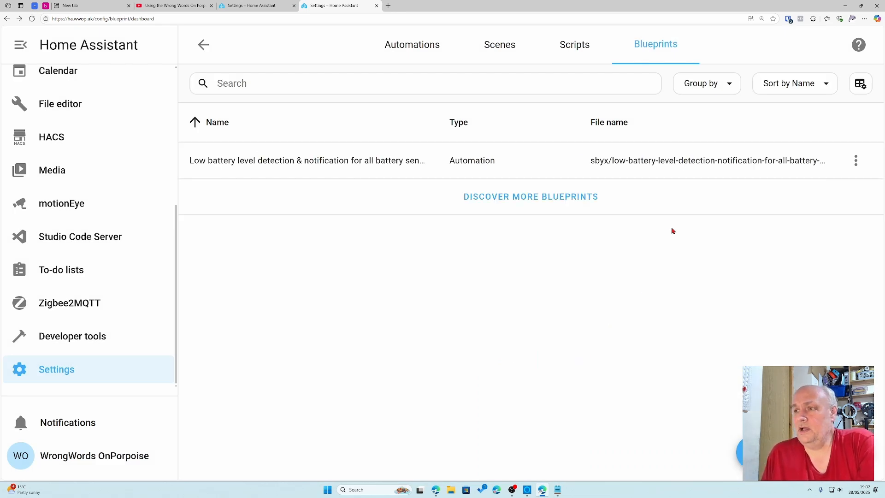
Create a new automation from the imported low battery blueprint and review its configurable settings
left_click(614, 161)
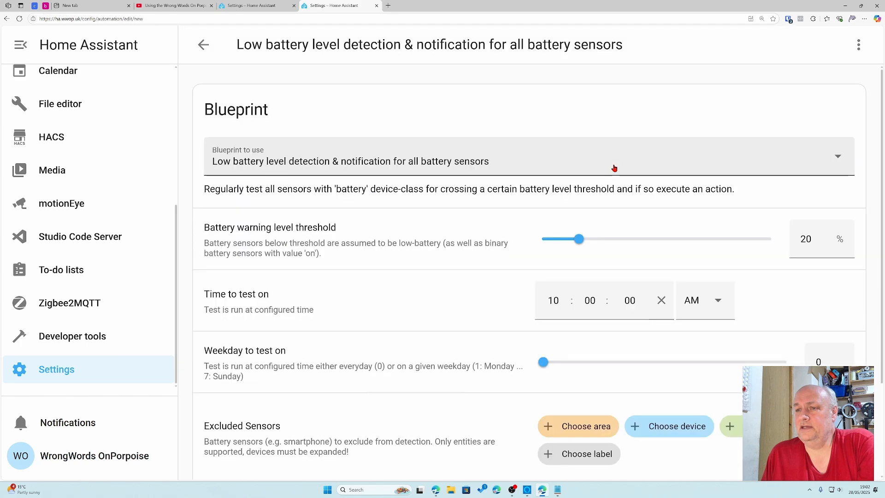
scroll(566, 223, "down", 3)
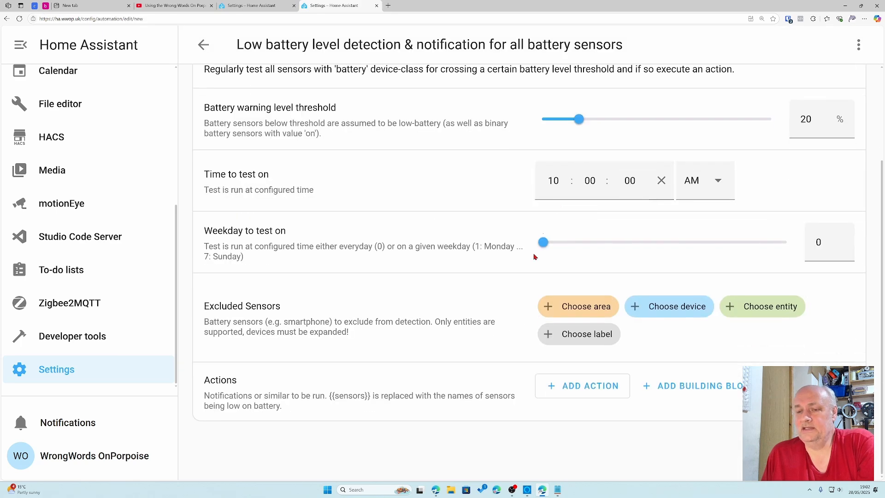
scroll(522, 256, "up", 3)
scroll(521, 252, "down", 3)
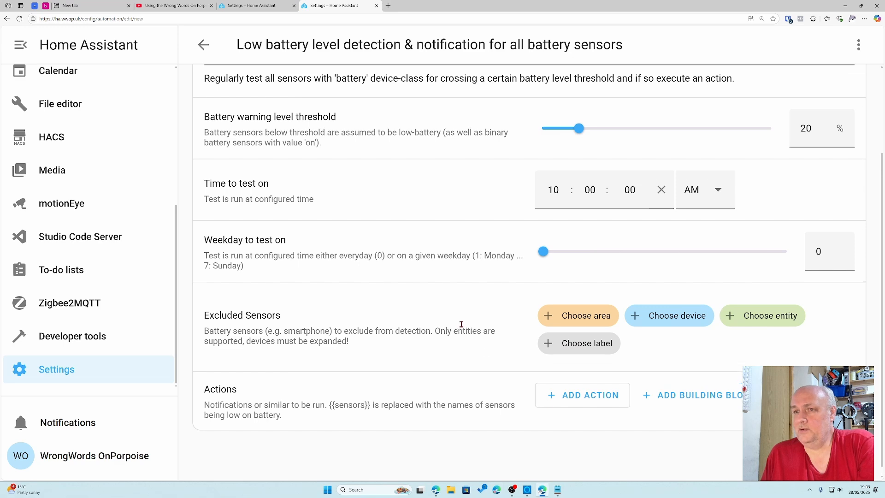
scroll(494, 292, "up", 3)
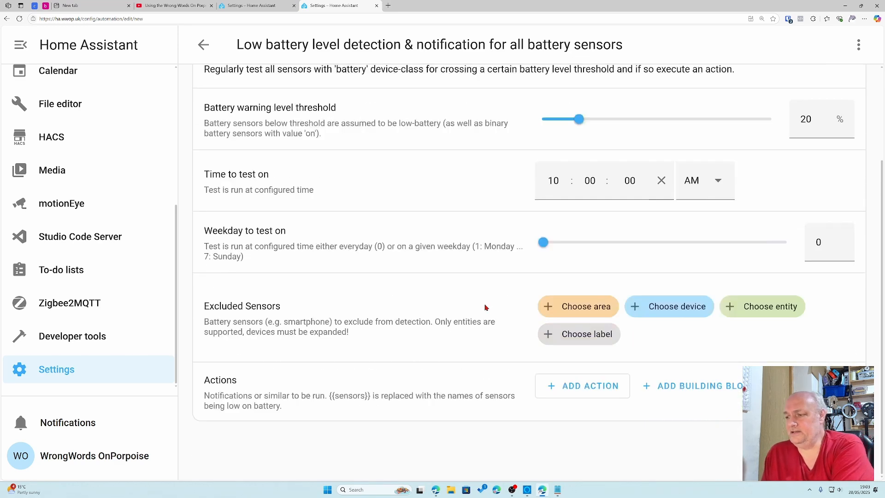
scroll(479, 318, "down", 3)
scroll(463, 281, "up", 3)
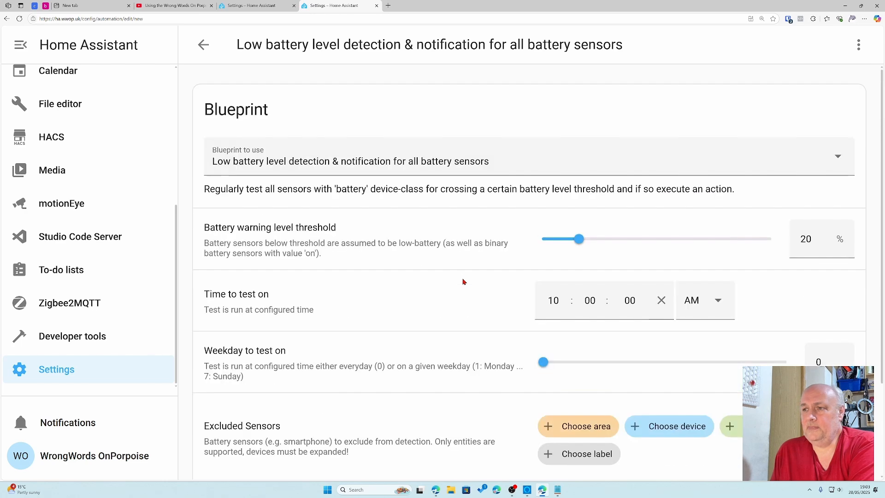
Set the battery warning level threshold to 15% and the hour of the test time to 11
mouse_move(579, 240)
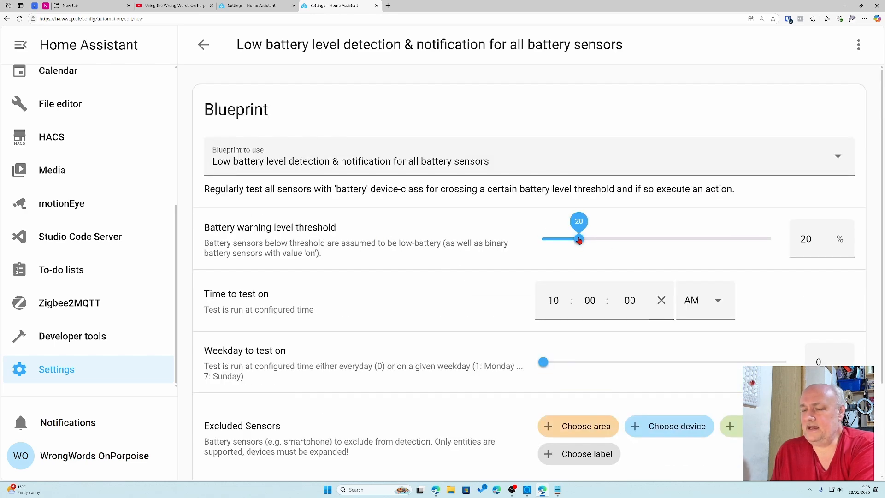
left_click_drag(579, 241, 567, 239)
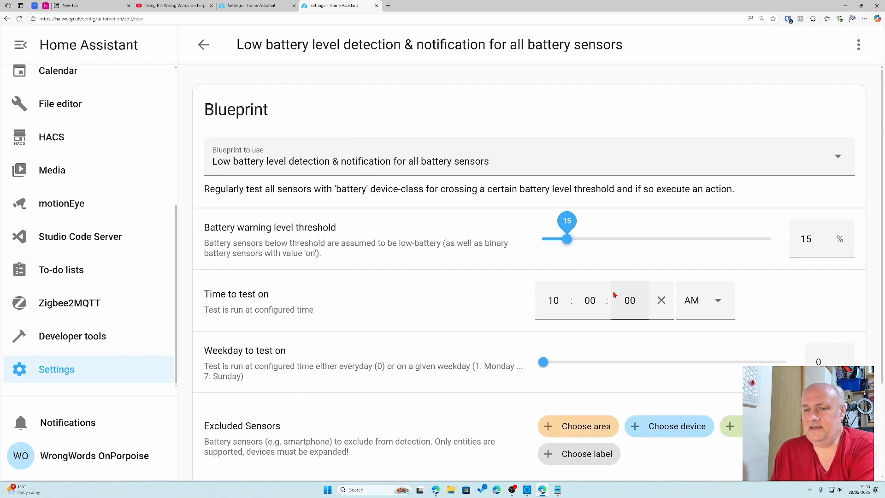
scroll(534, 303, "down", 2)
left_click(553, 235)
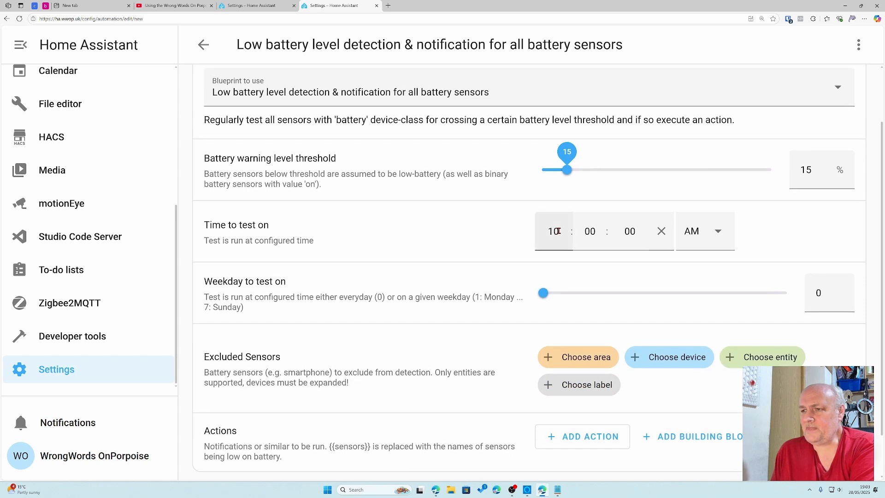
type("11")
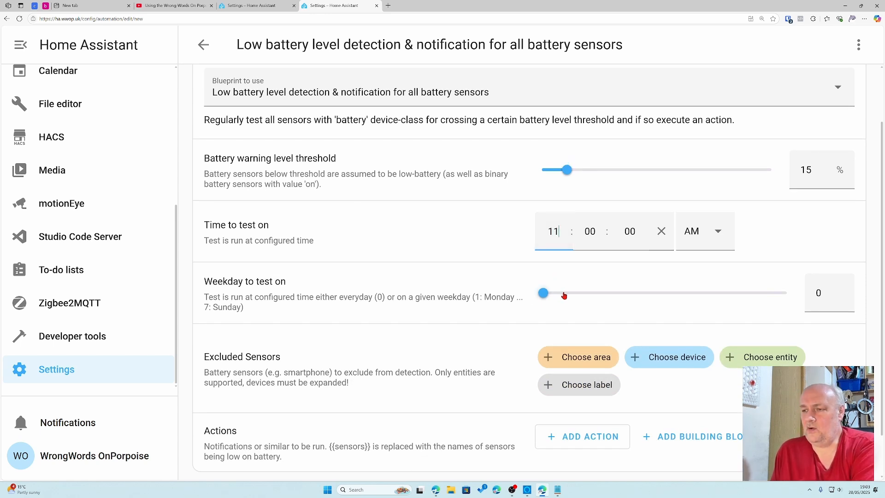
Find the script actions and add "Script: NotifyMe" as the automation's action
scroll(477, 295, "down", 1)
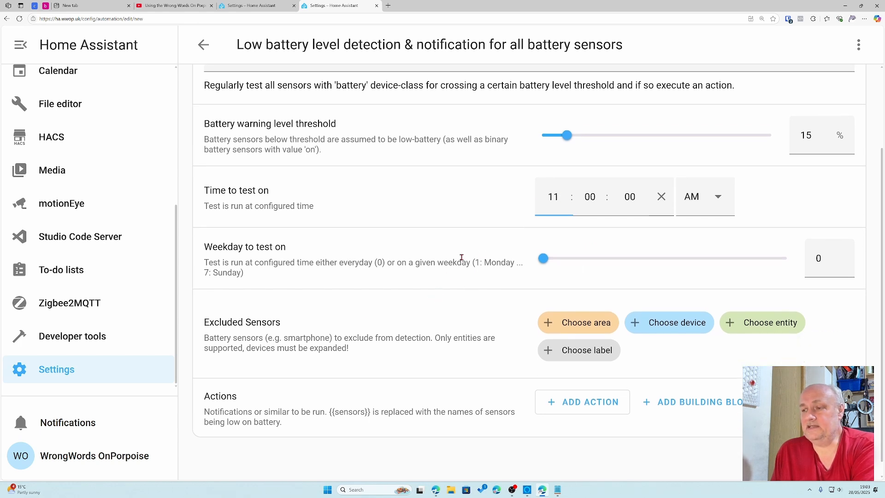
scroll(470, 255, "down", 1)
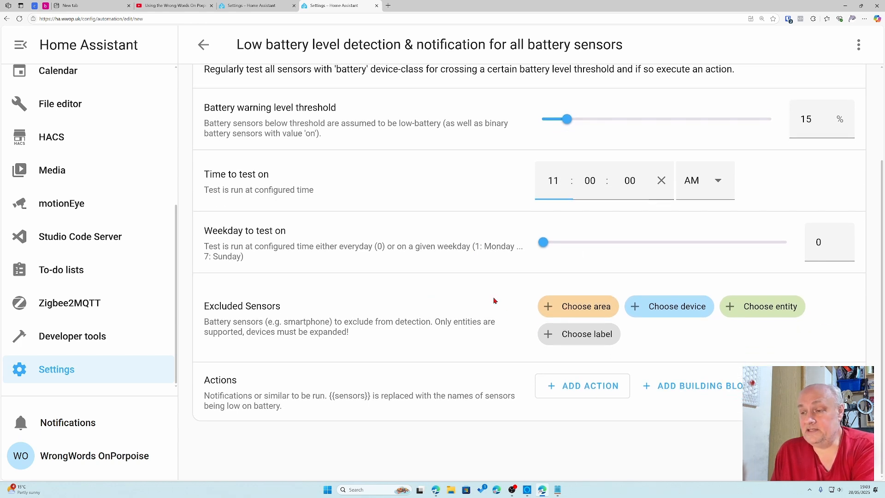
left_click(590, 390)
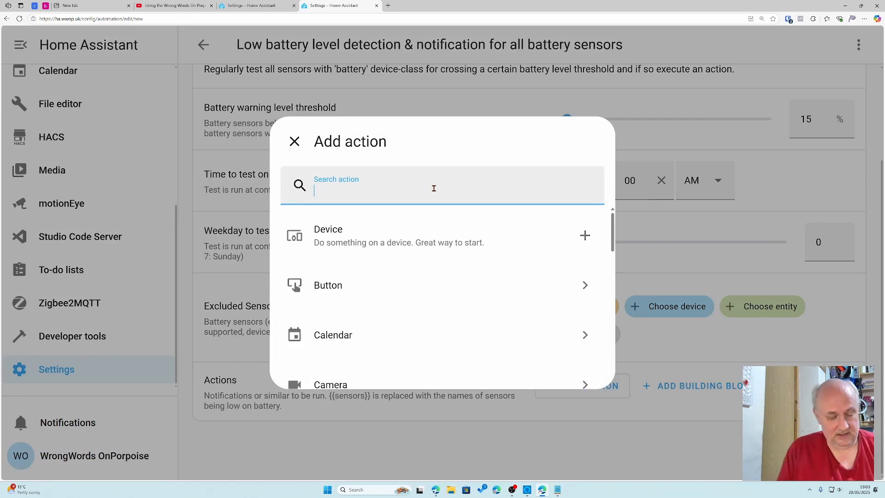
type("scrip")
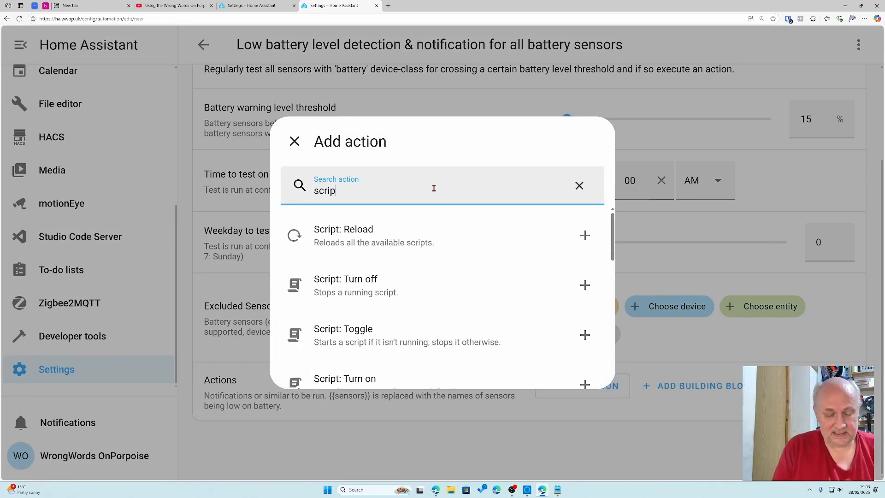
type("y")
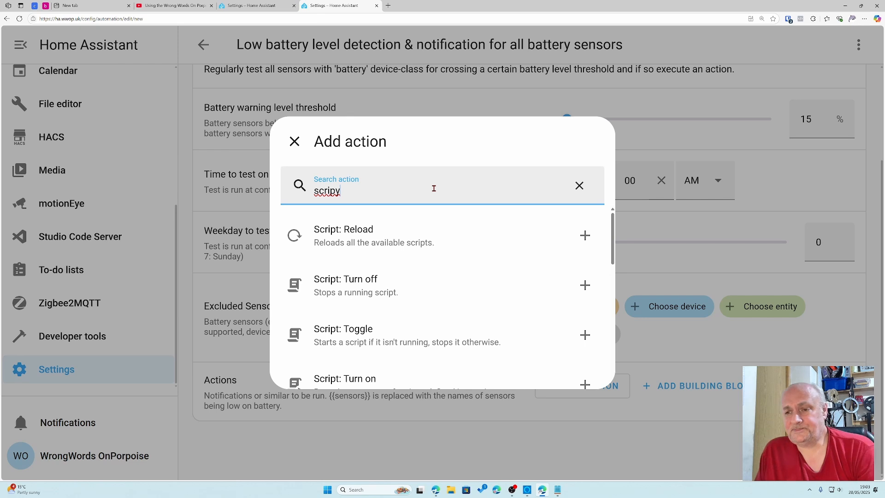
key("BackSpace")
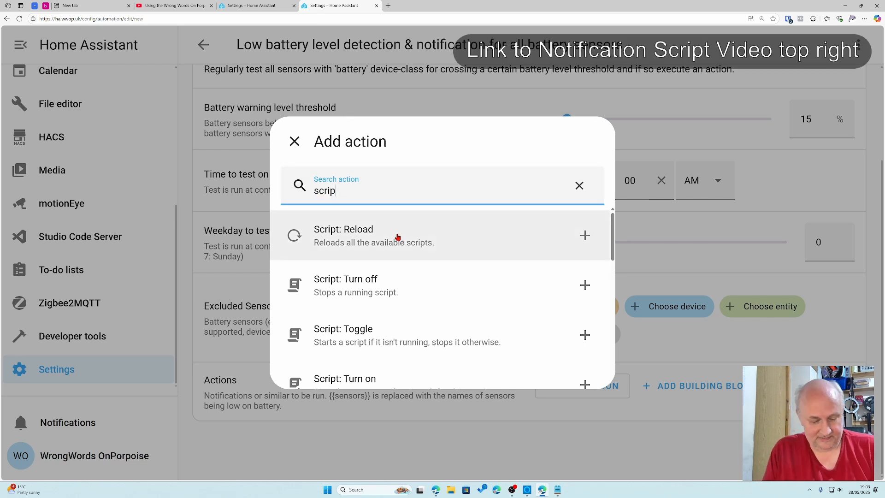
scroll(397, 236, "down", 4)
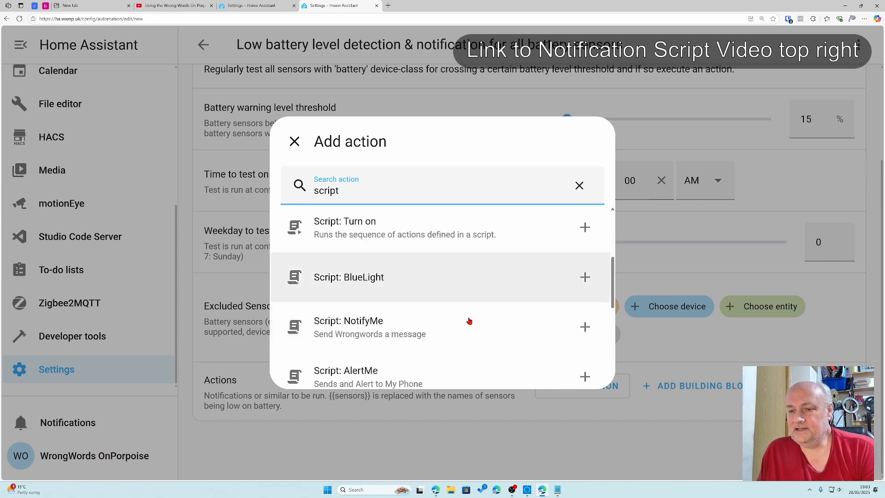
left_click(399, 285)
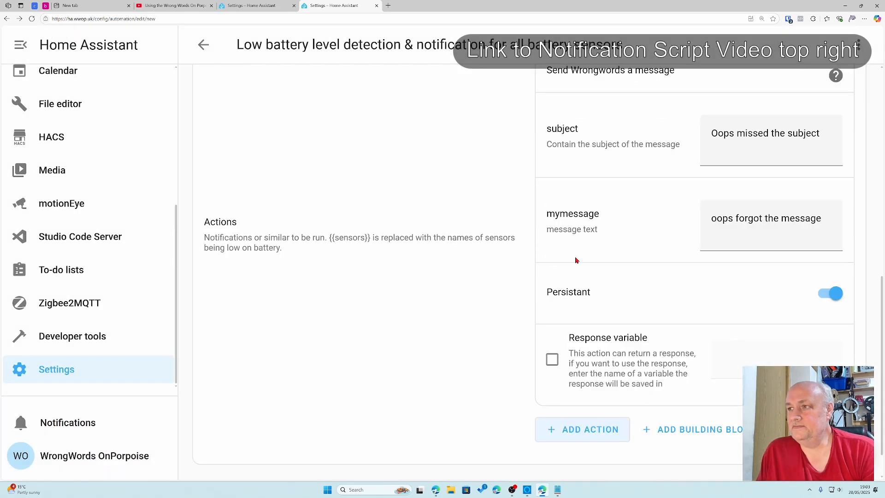
Replace the default subject of the NotifyMe action with "Low Battery"
scroll(578, 258, "up", 3)
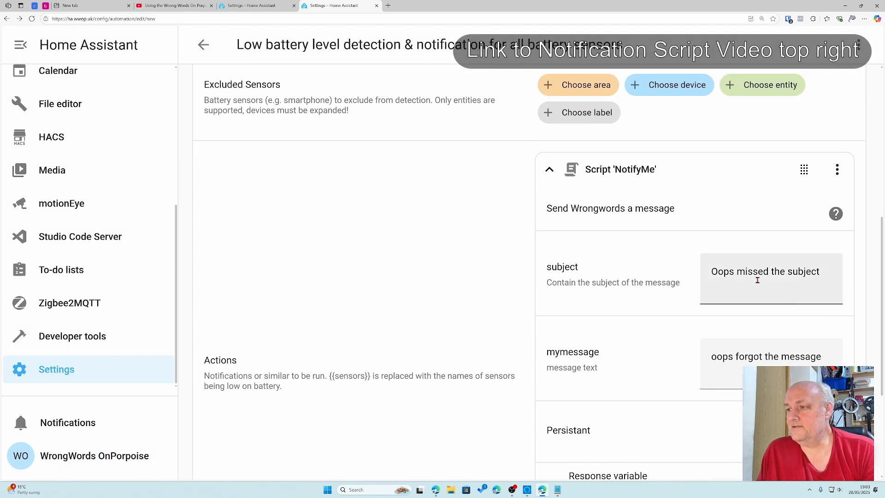
double_click(756, 275)
left_click_drag(821, 271, 697, 269)
type("Low ")
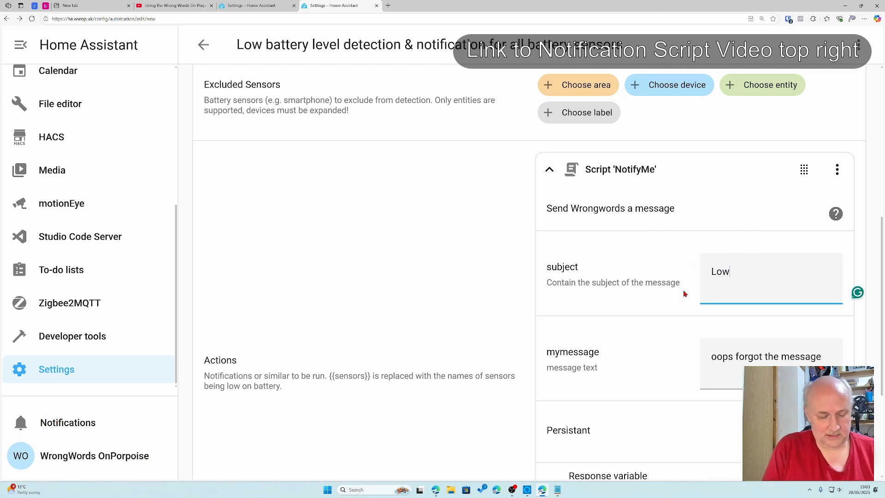
type("Battery")
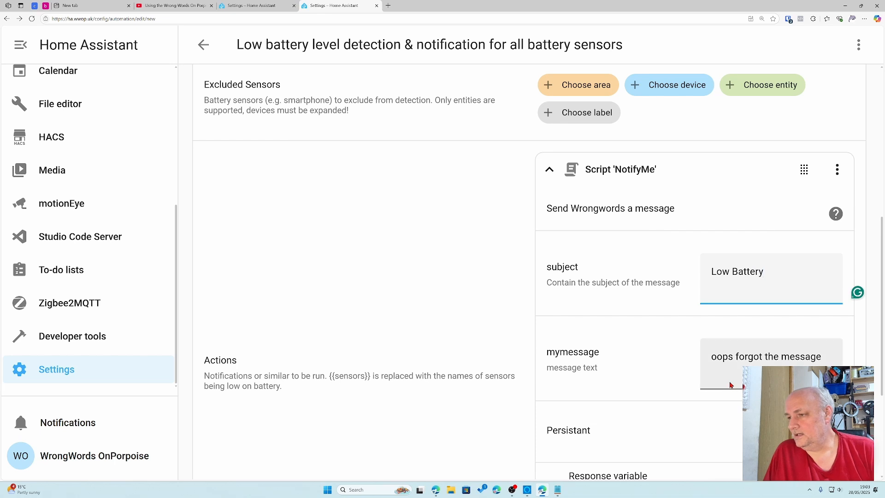
Replace the default message text of the NotifyMe action with "Devices have low battery"
left_click(733, 359)
key("ctrl+a")
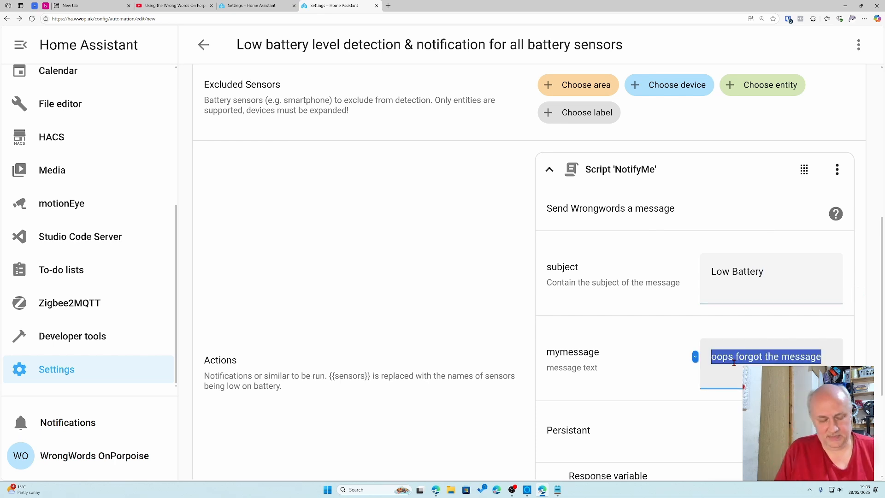
type("Devi")
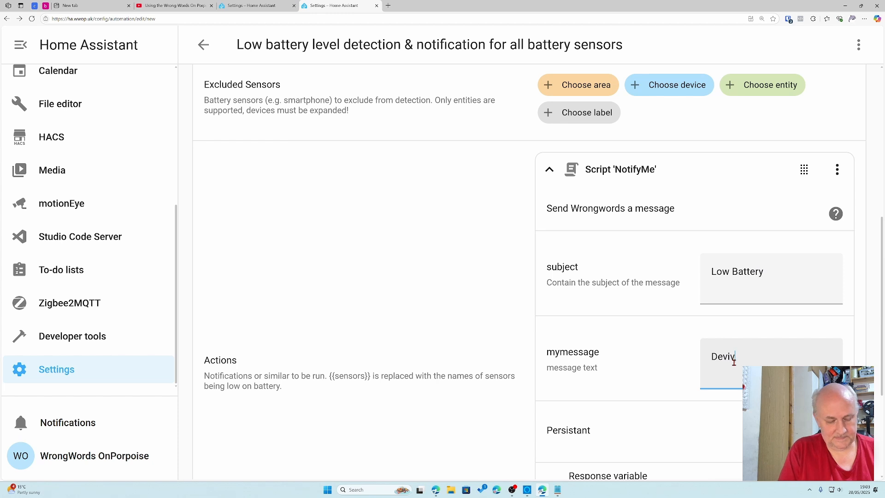
type("ves have low battery")
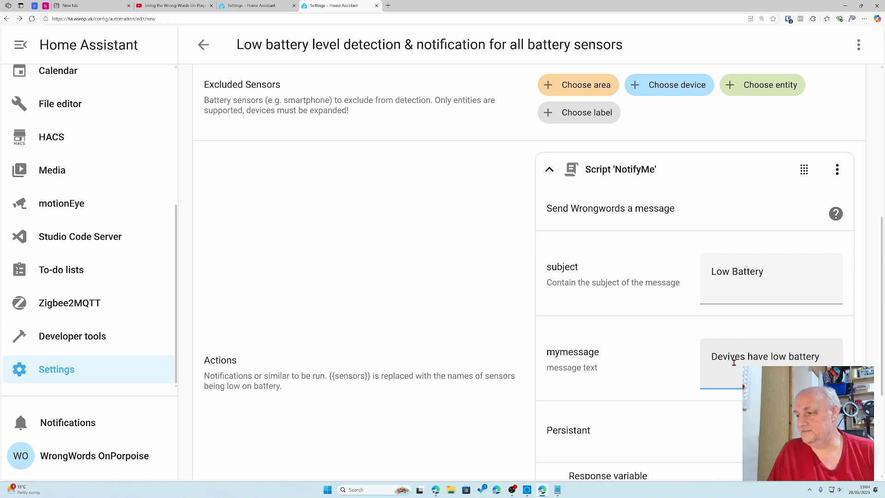
mouse_move(741, 358)
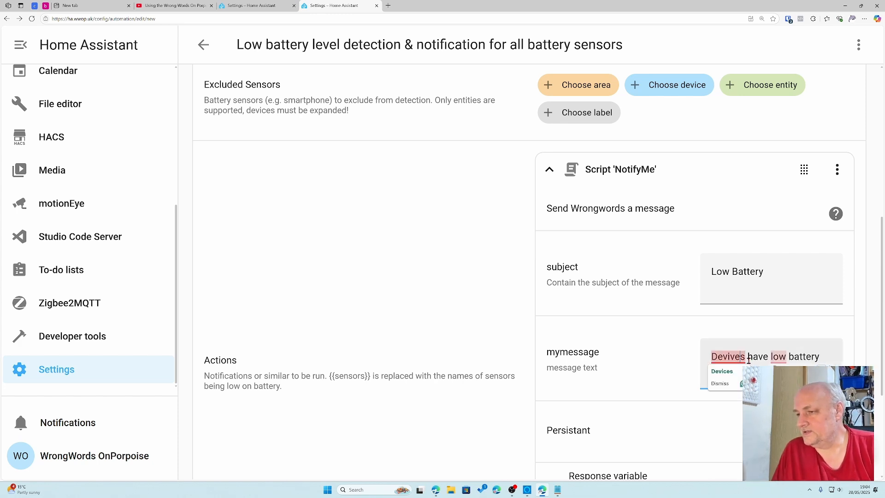
key("BackSpace")
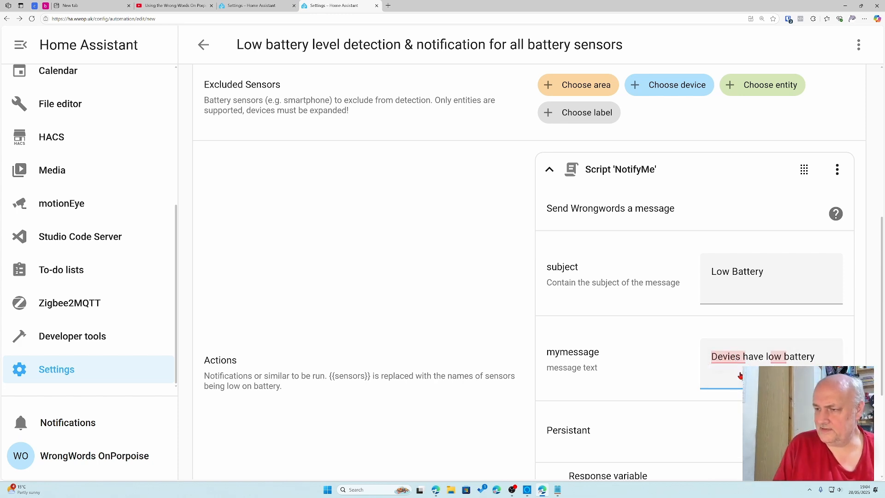
type("c")
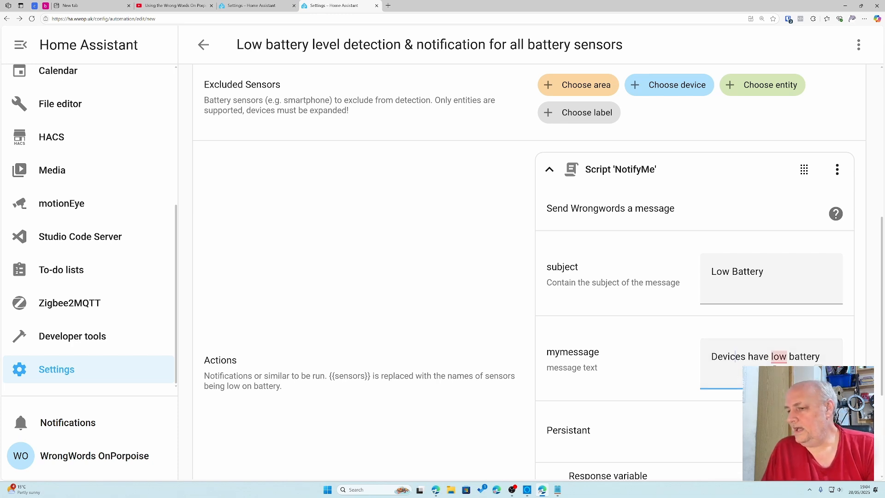
Save the automation under its suggested name with the label Sensors and the area Server
left_click(835, 452)
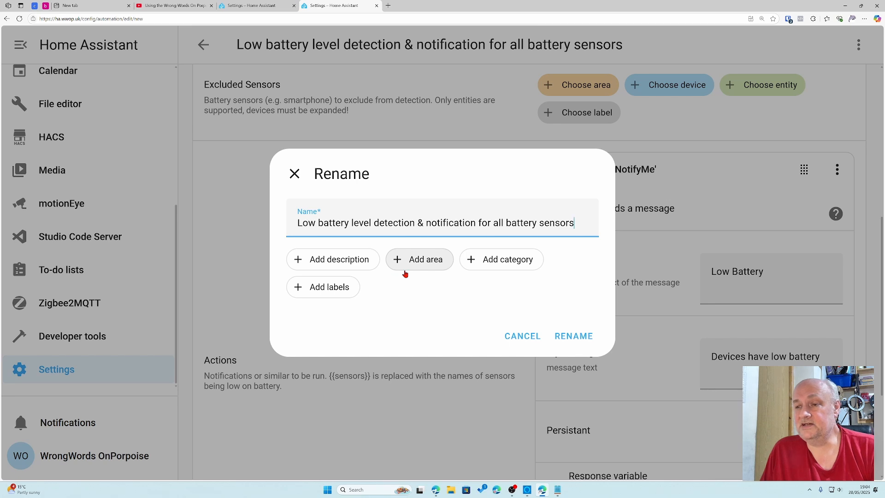
left_click(328, 287)
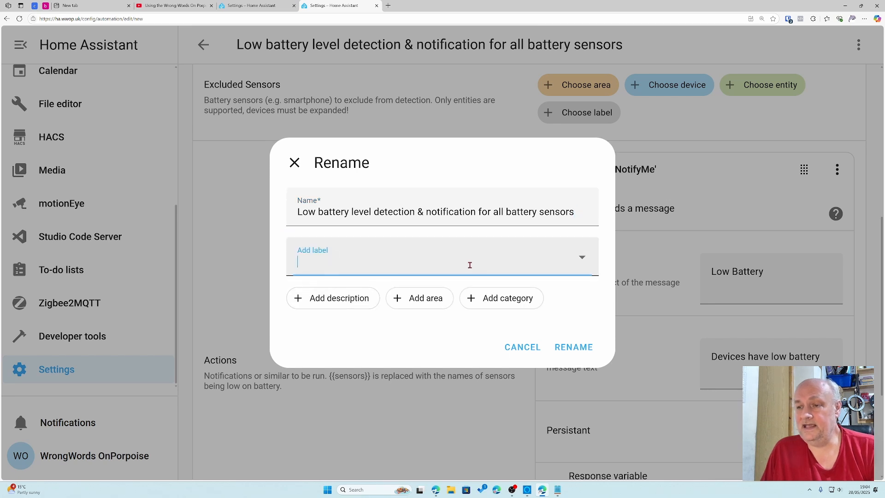
scroll(384, 382, "down", 2)
scroll(385, 380, "up", 1)
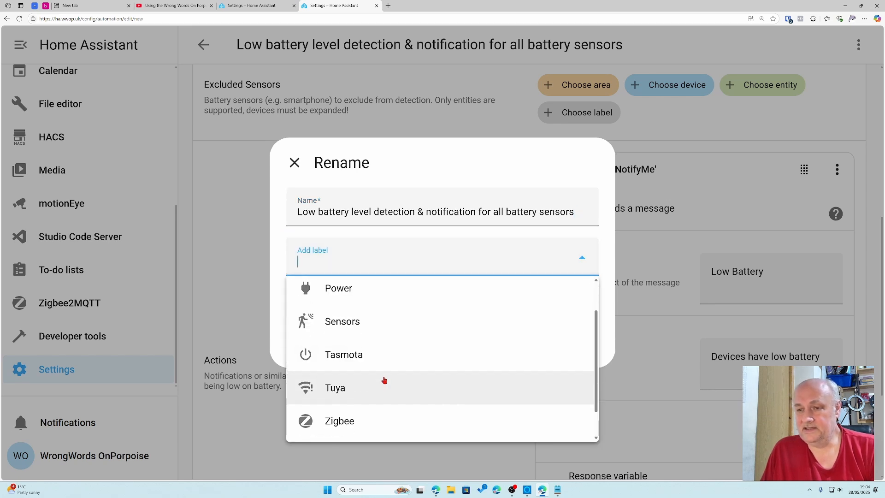
left_click(364, 313)
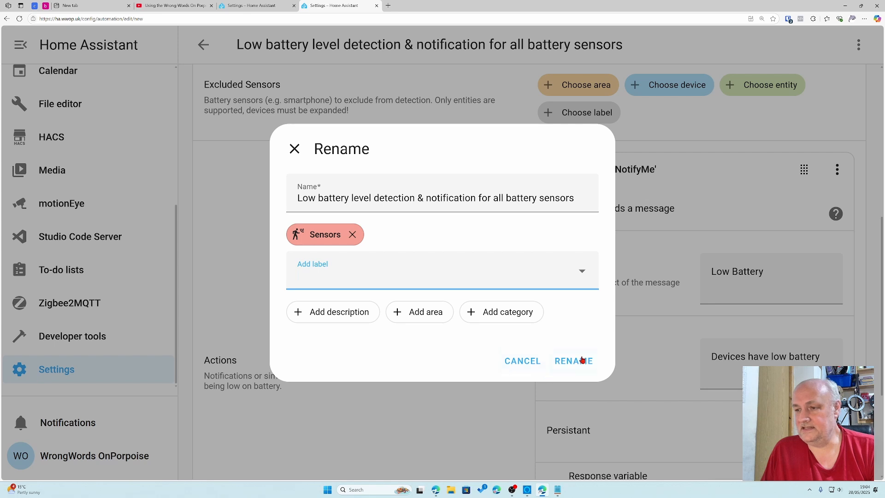
left_click(430, 318)
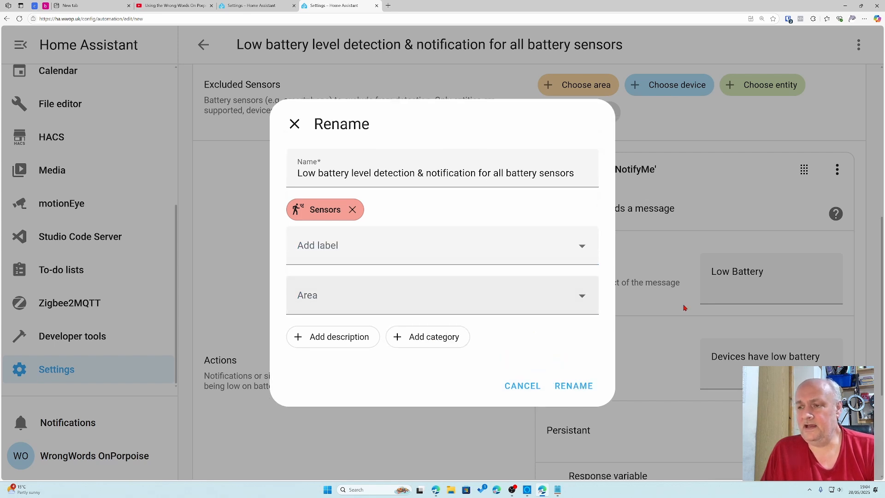
left_click(585, 300)
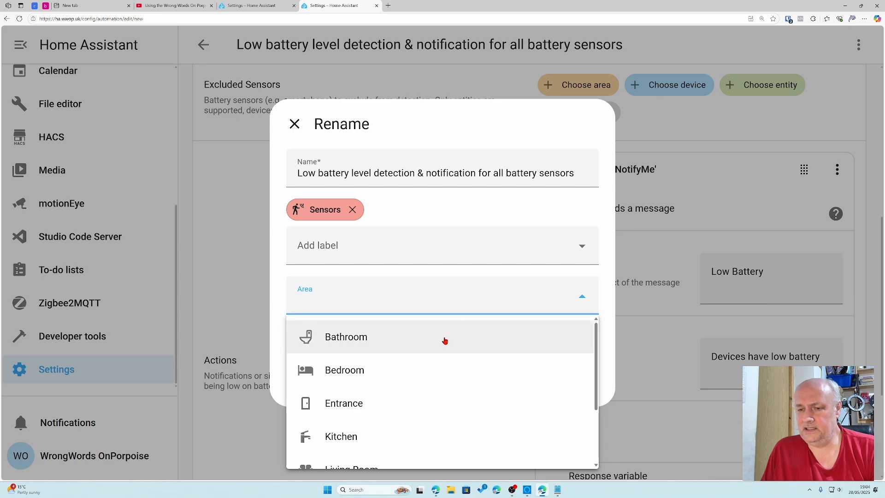
scroll(444, 340, "down", 2)
left_click(388, 409)
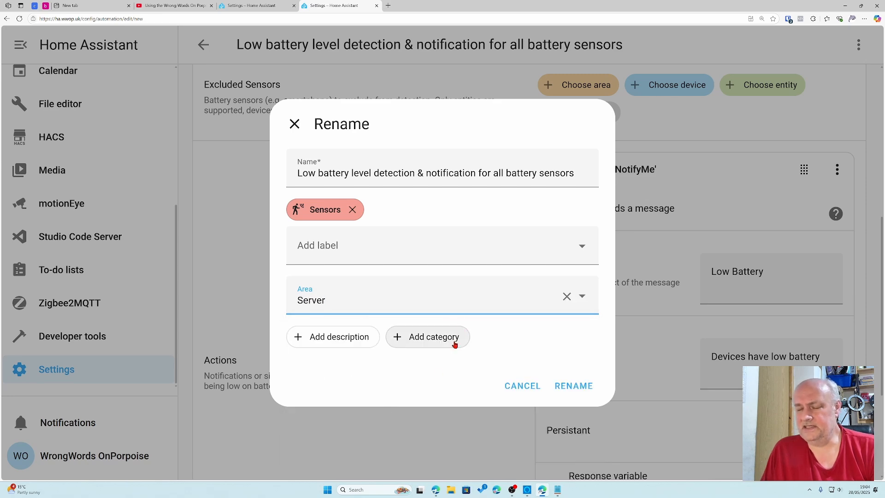
left_click(574, 386)
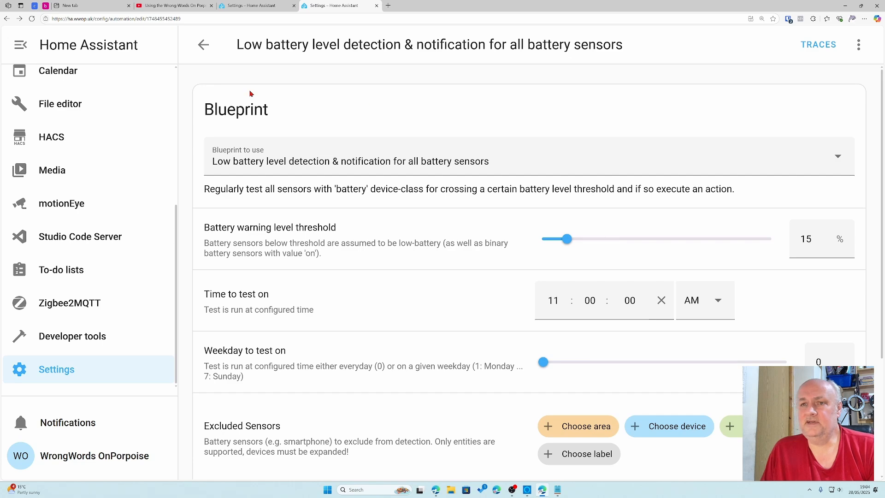
Find the low battery automation in the list of automations, open it and review its settings
left_click(203, 44)
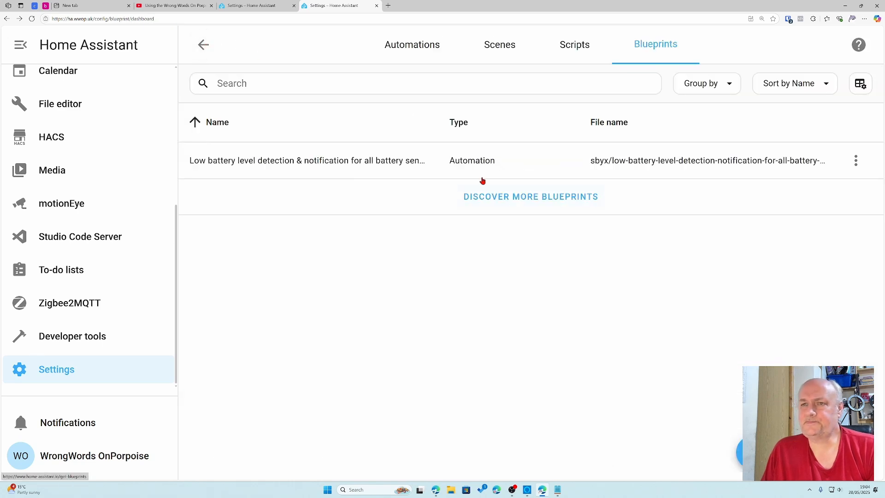
left_click(409, 43)
scroll(421, 357, "down", 15)
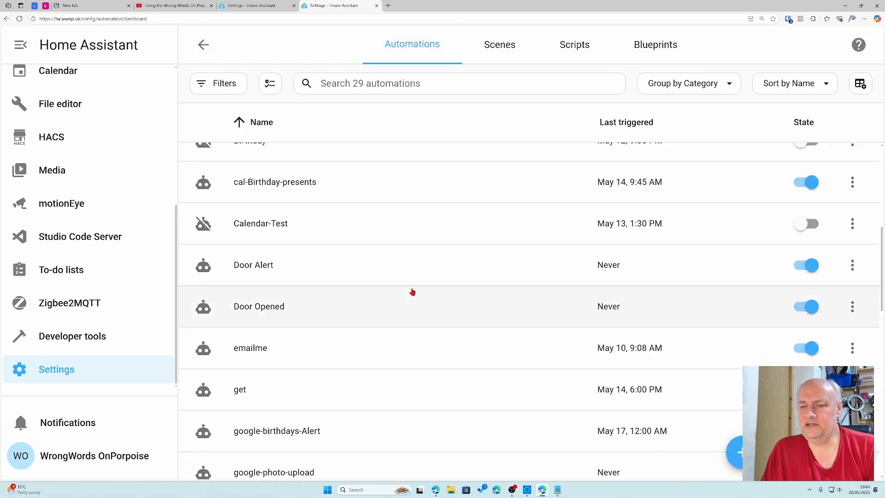
scroll(414, 291, "down", 2)
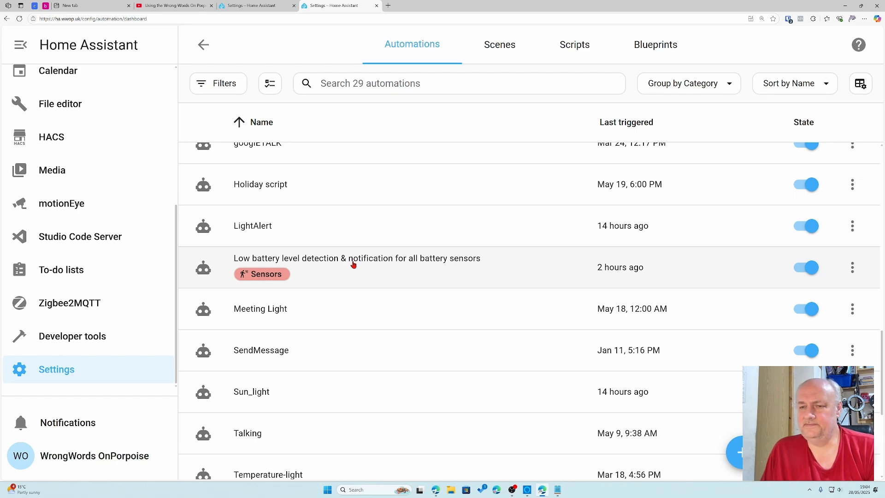
left_click(354, 264)
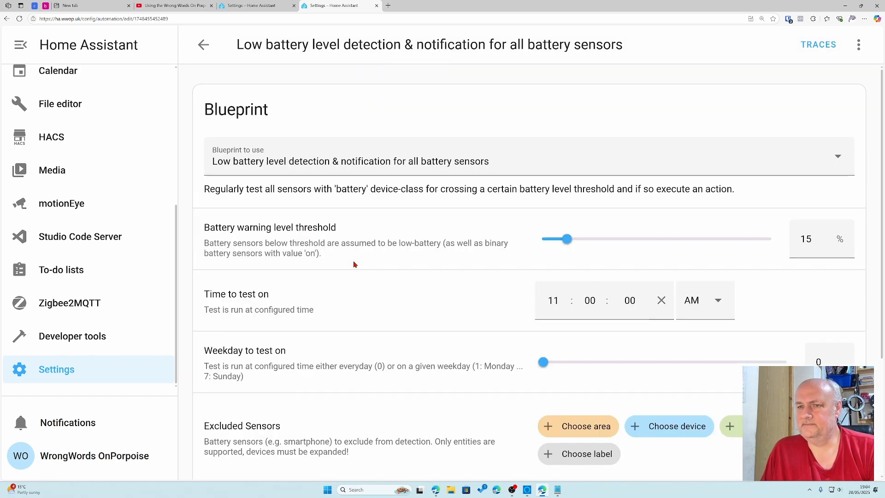
scroll(369, 269, "down", 4)
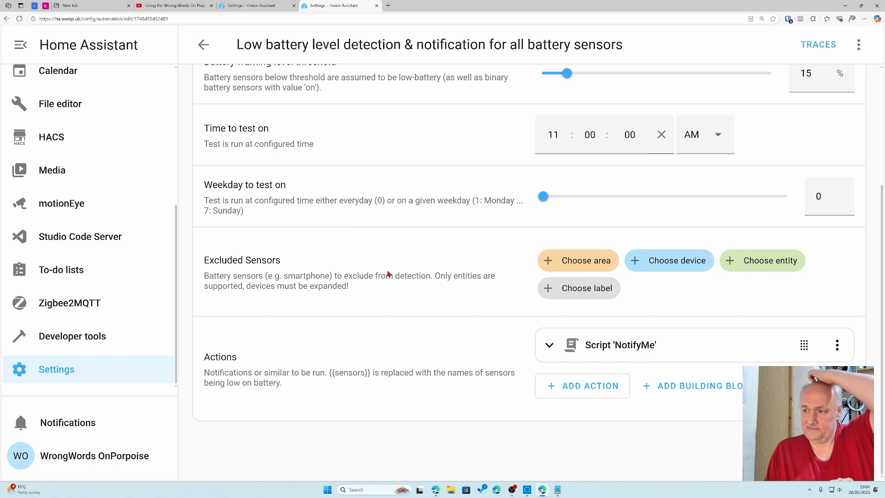
scroll(387, 274, "up", 2)
scroll(387, 274, "up", 3)
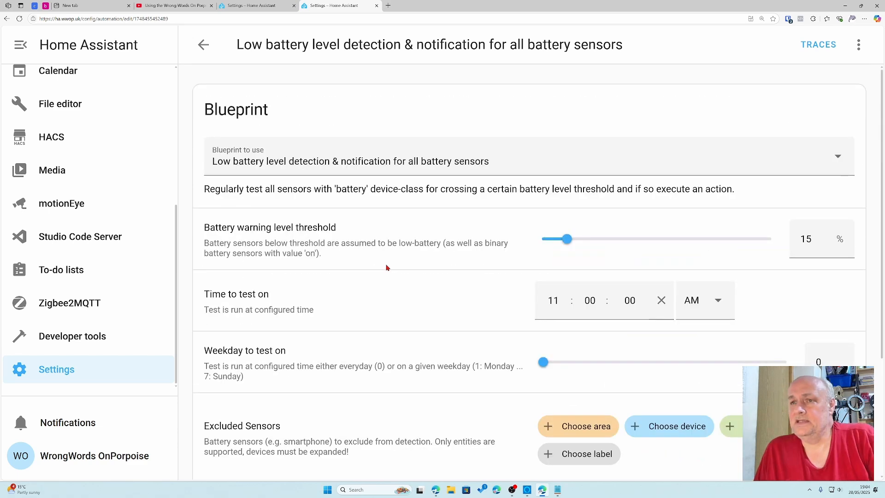
Reopen the low battery automation, run its actions manually and read the notification it generates
left_click(204, 46)
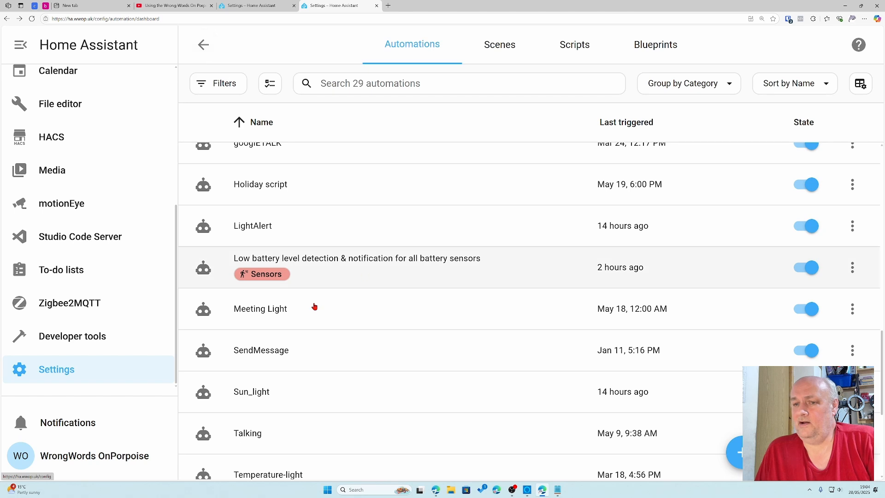
left_click(364, 274)
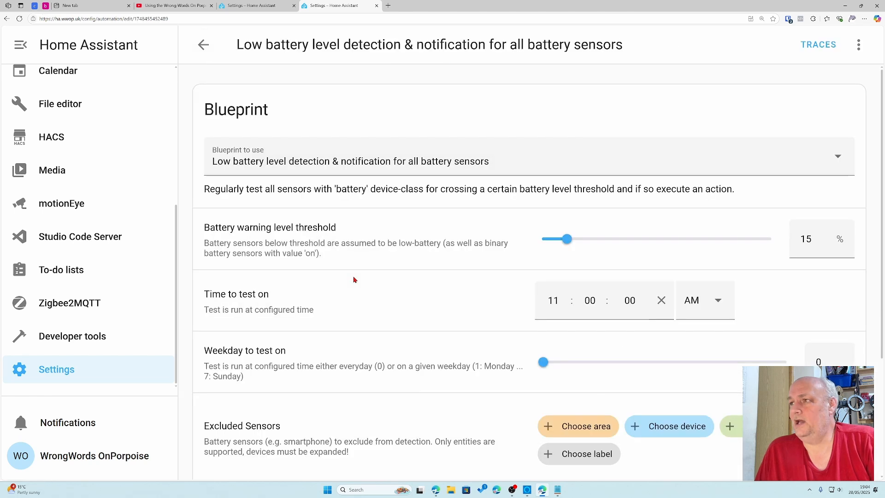
left_click(858, 45)
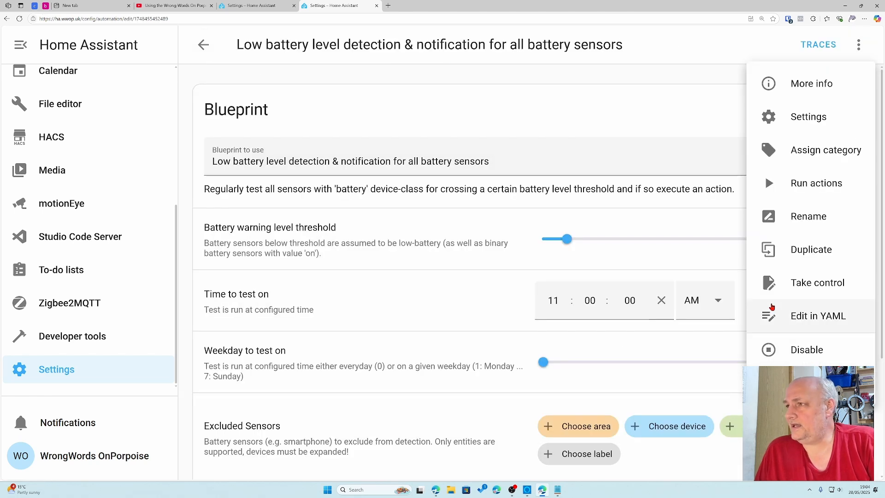
left_click(768, 185)
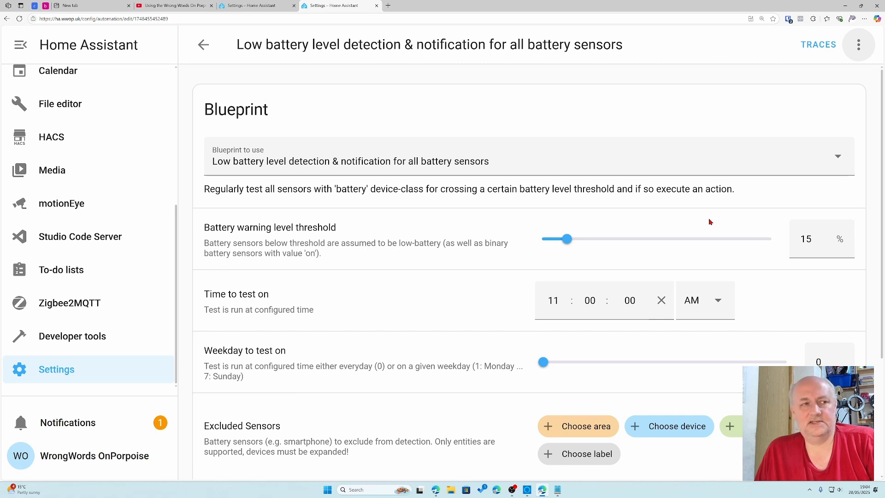
left_click(70, 430)
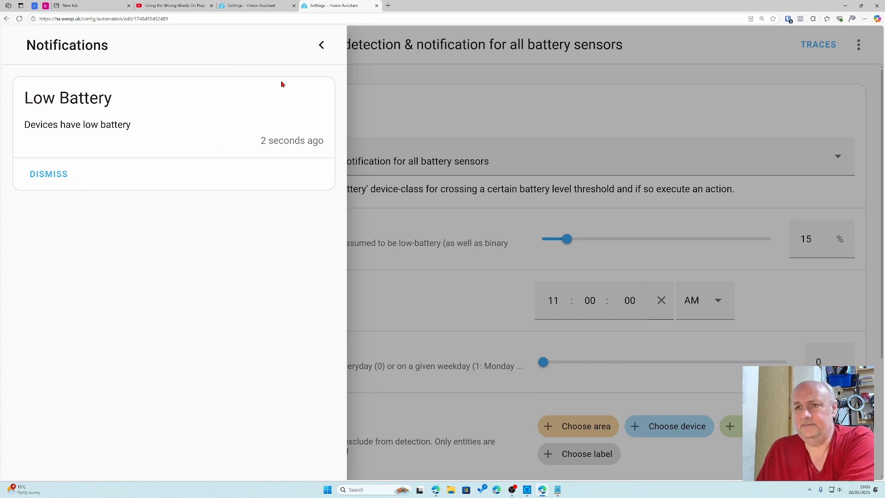
left_click(321, 45)
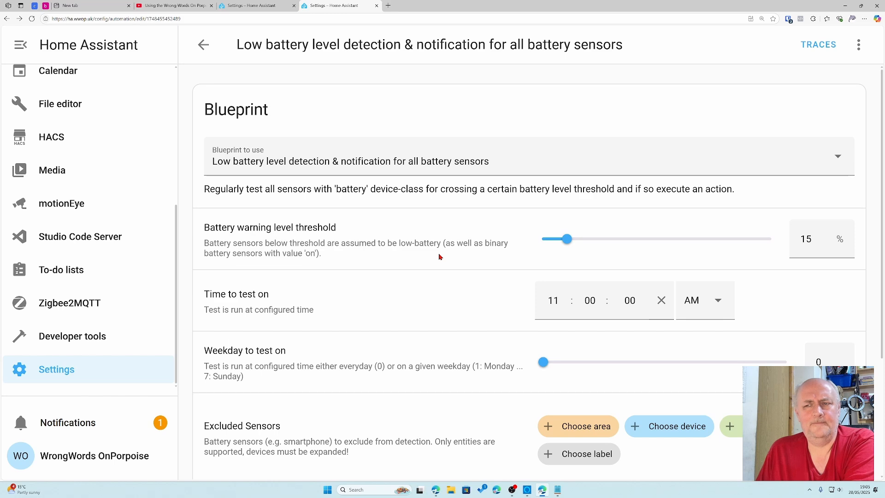
Copy {{sensors}} from the Actions description and replace the NotifyMe action's message text with it
scroll(439, 256, "down", 3)
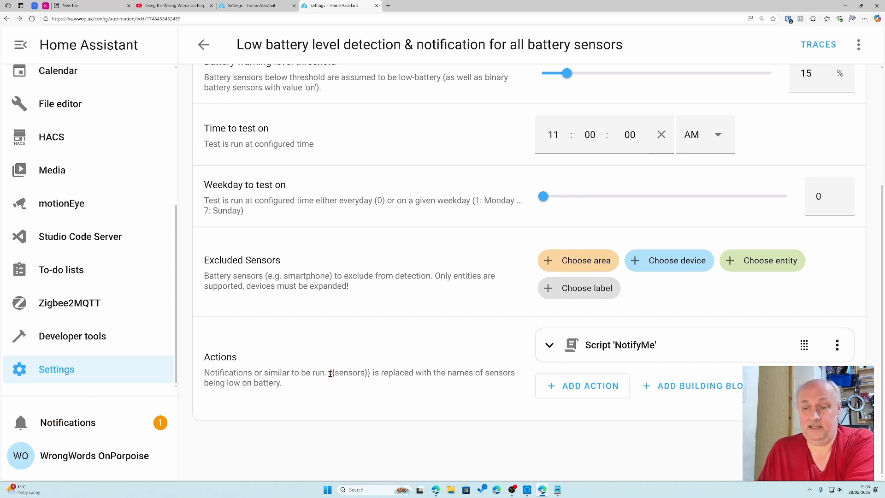
left_click_drag(329, 374, 372, 372)
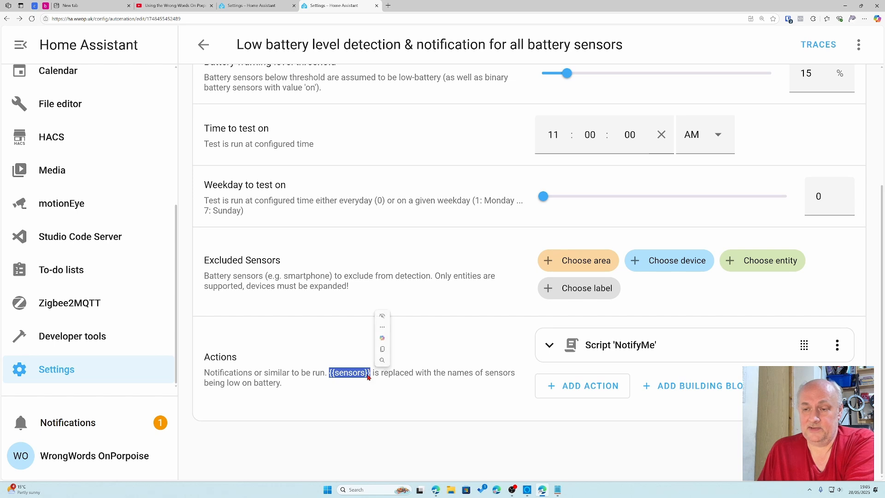
right_click(369, 373)
left_click(408, 252)
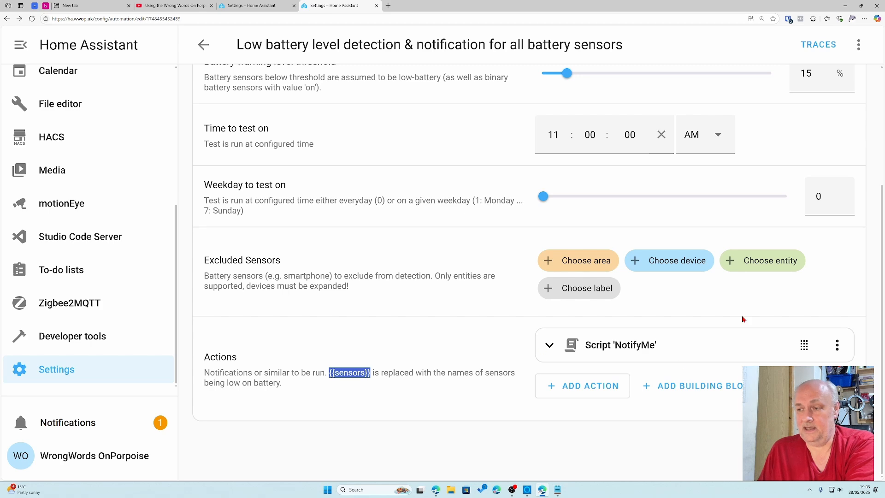
left_click(648, 350)
scroll(650, 349, "down", 5)
scroll(636, 341, "down", 1)
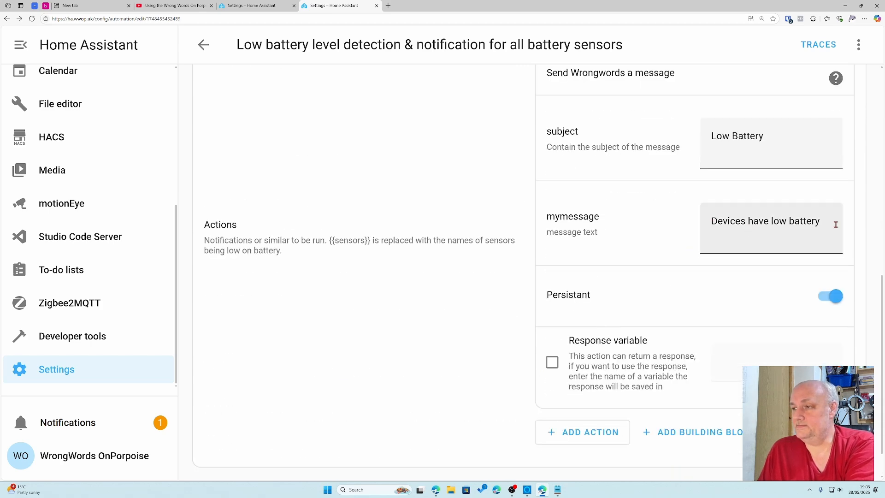
left_click_drag(824, 223, 710, 215)
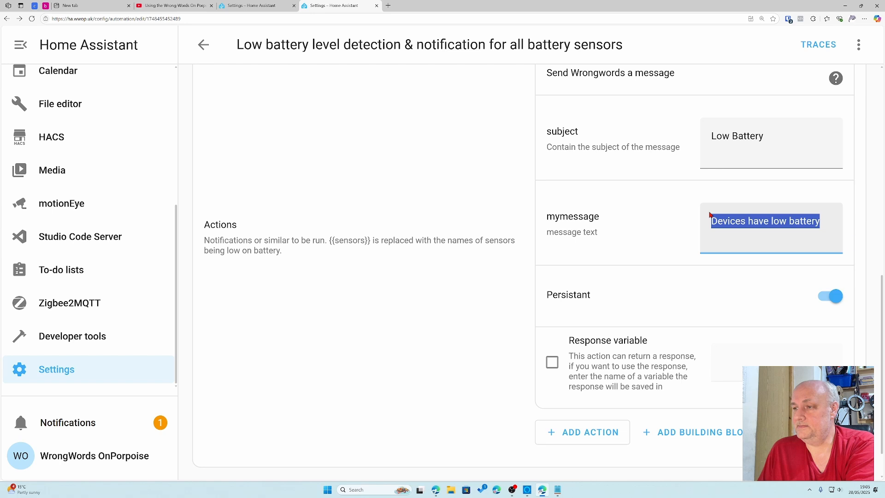
key("ctrl+v")
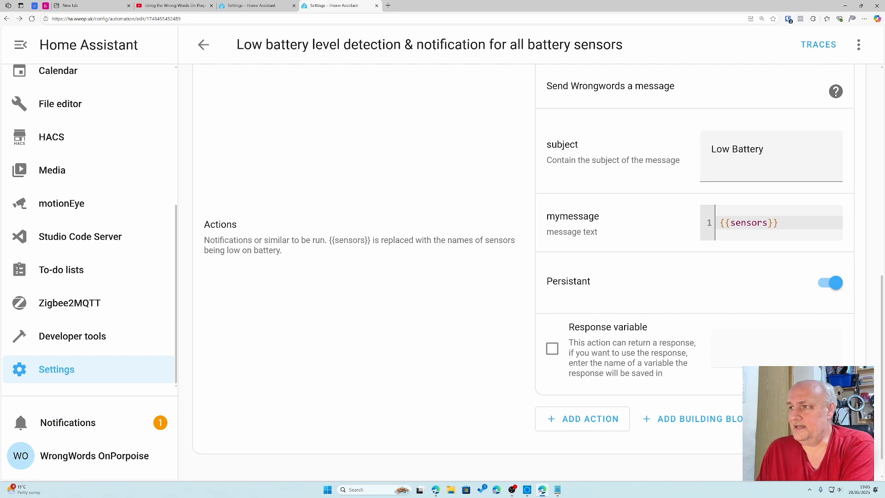
Run the automation's actions manually, read the new Low Battery notification and dismiss both Low Battery notifications
scroll(801, 133, "up", 3)
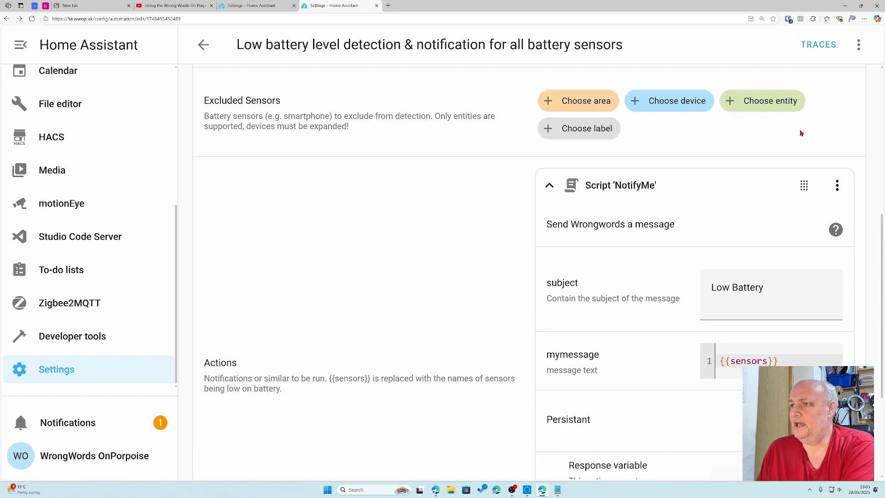
scroll(801, 133, "up", 6)
scroll(802, 133, "up", 1)
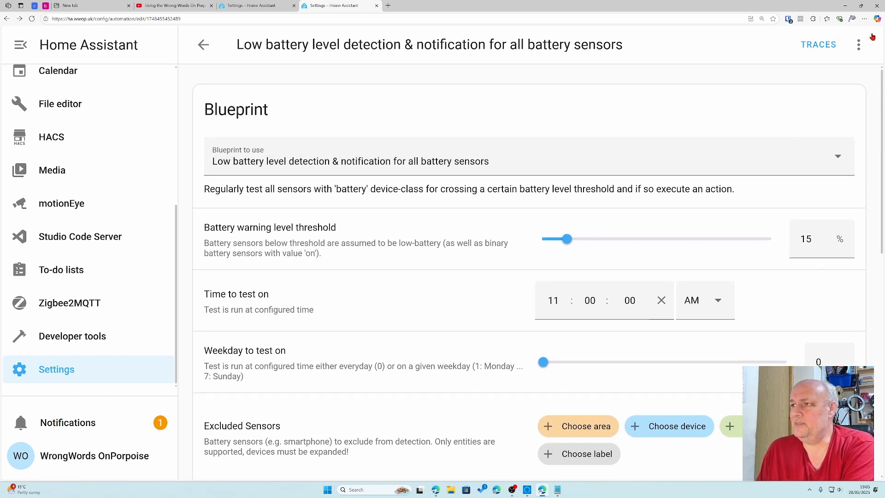
left_click(856, 45)
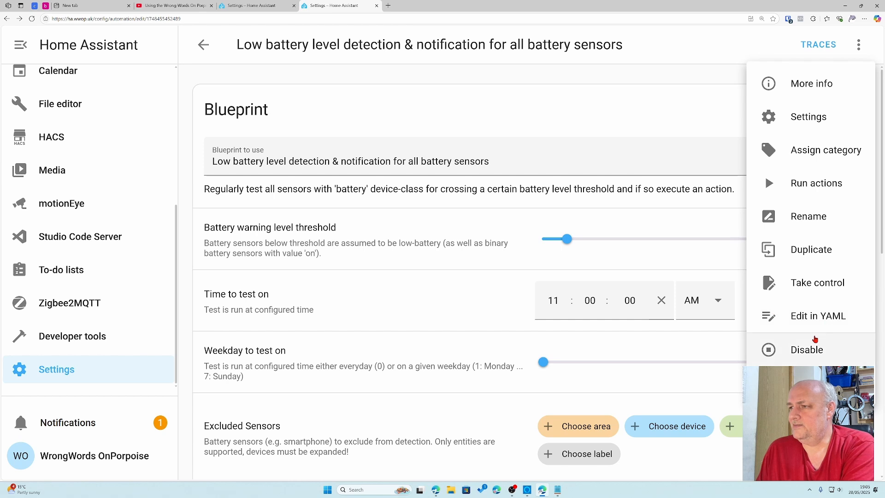
left_click(816, 184)
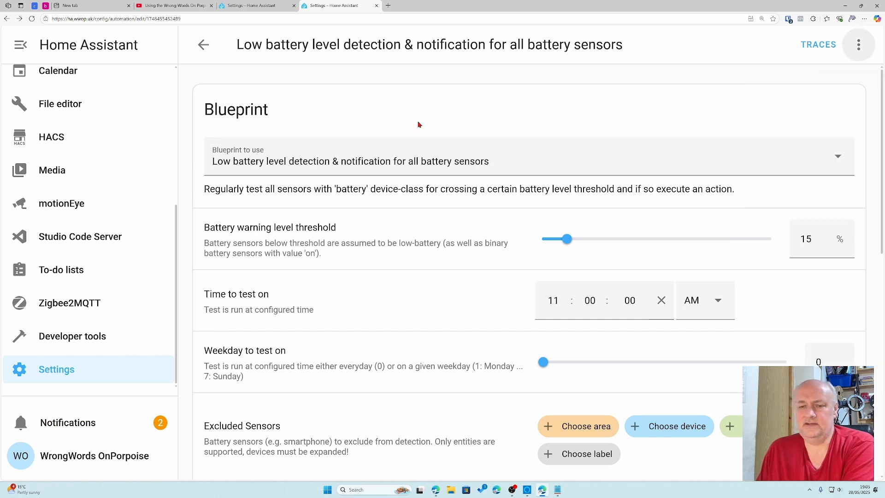
left_click(79, 421)
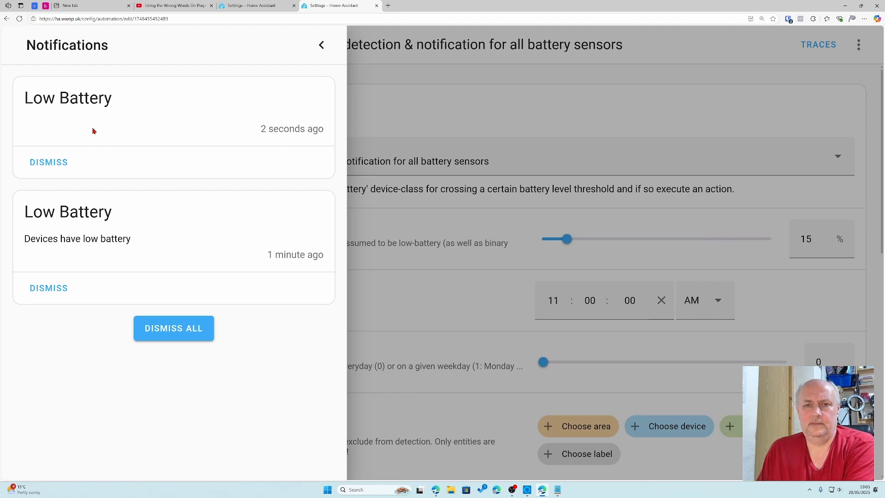
left_click(59, 170)
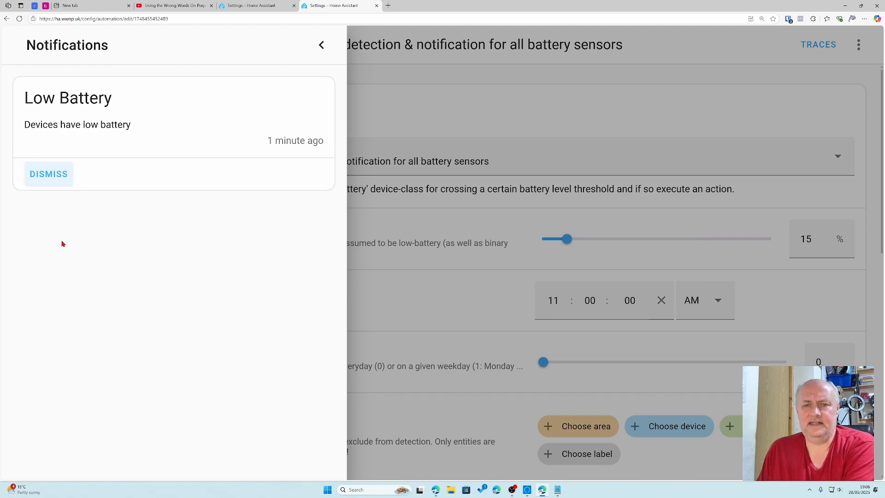
left_click(59, 173)
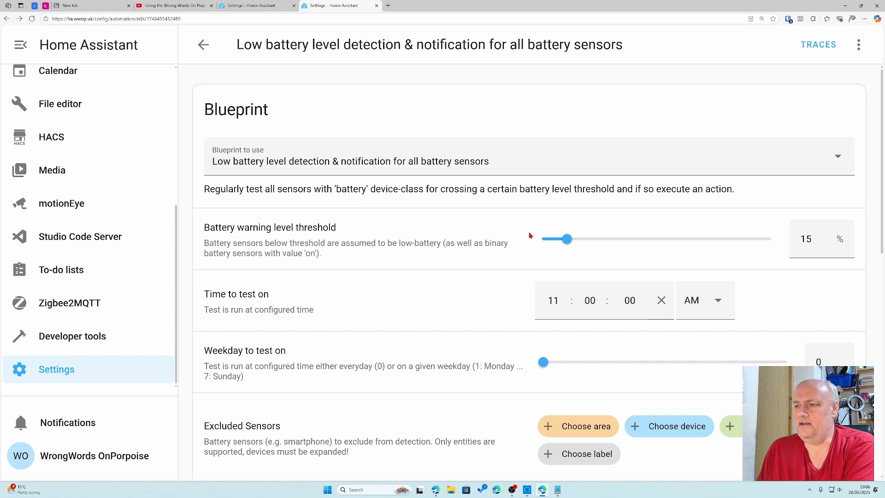
Set the battery warning level threshold to 80%, run the actions again, then read and dismiss the resulting notification
left_click_drag(568, 240, 720, 249)
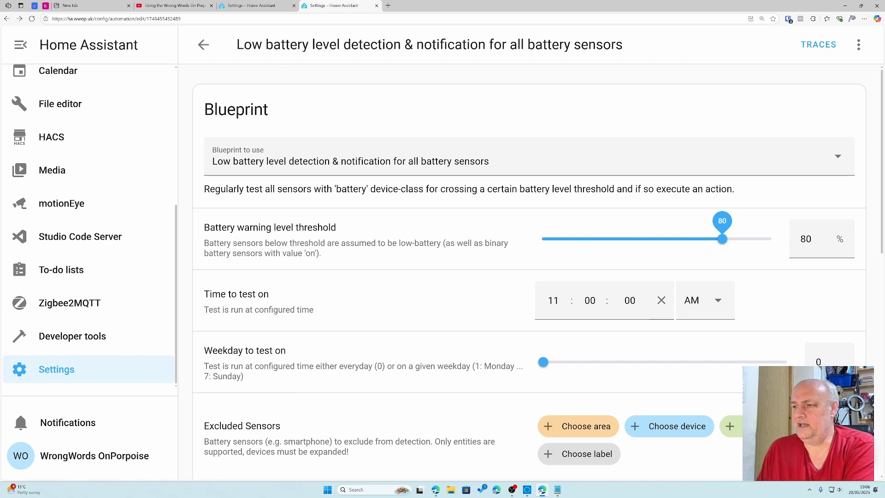
left_click(859, 45)
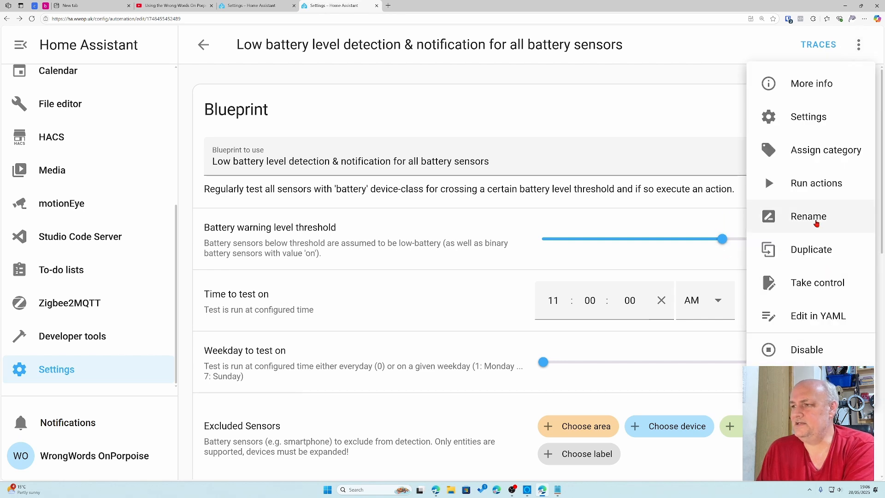
left_click(794, 194)
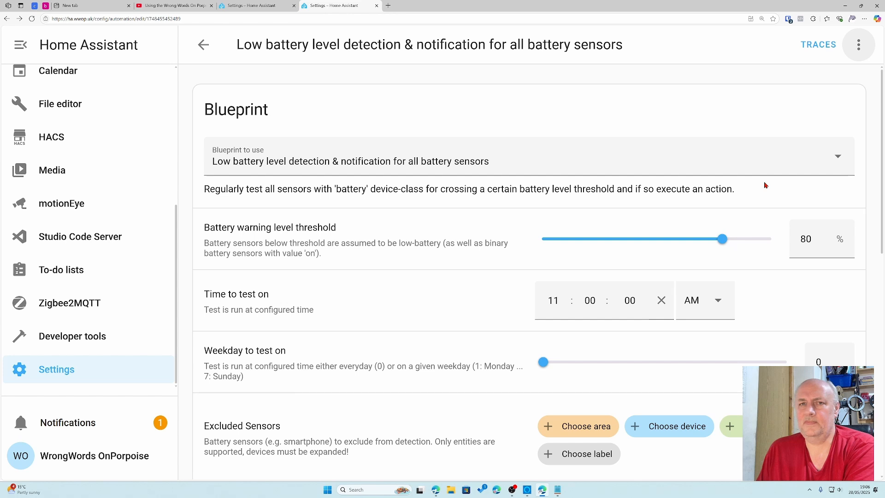
left_click(103, 428)
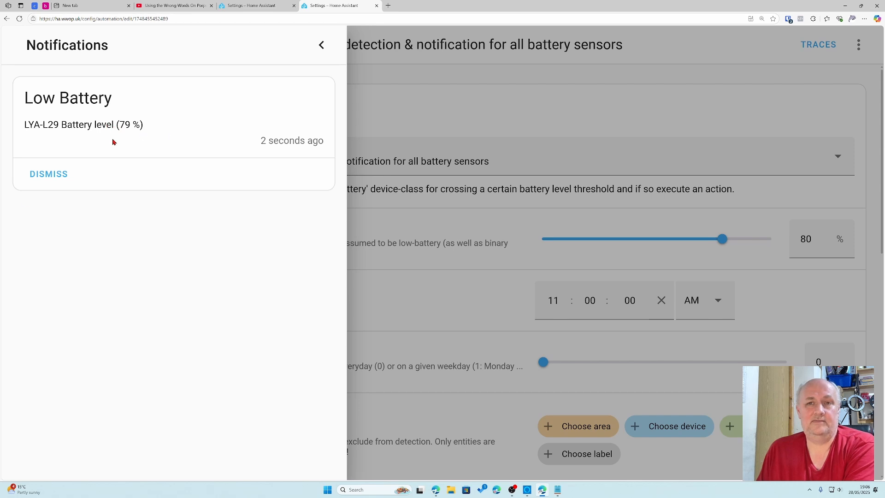
left_click(49, 176)
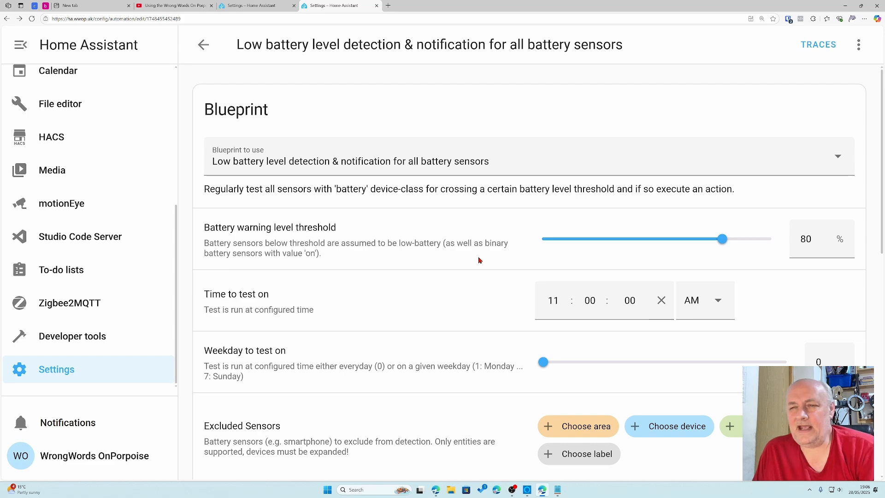
Take control of the low battery automation and accept converting it from the blueprint into an editable automation
scroll(470, 253, "down", 5)
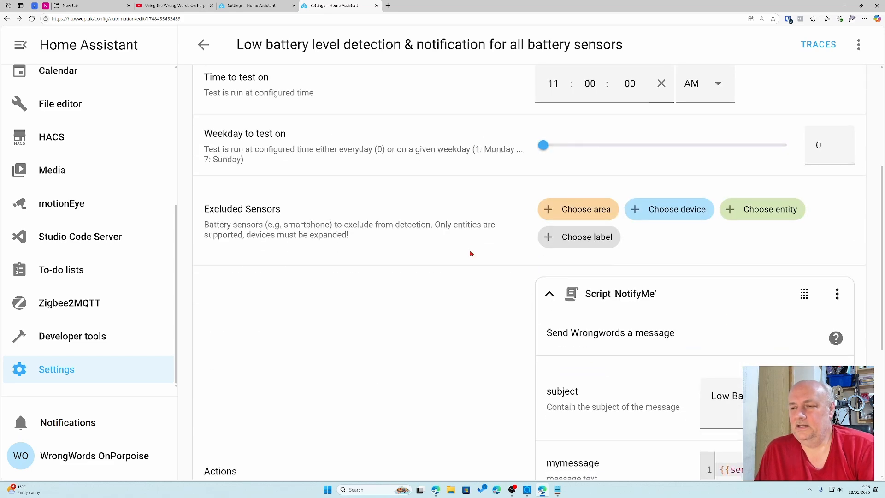
scroll(470, 253, "down", 4)
scroll(470, 253, "up", 4)
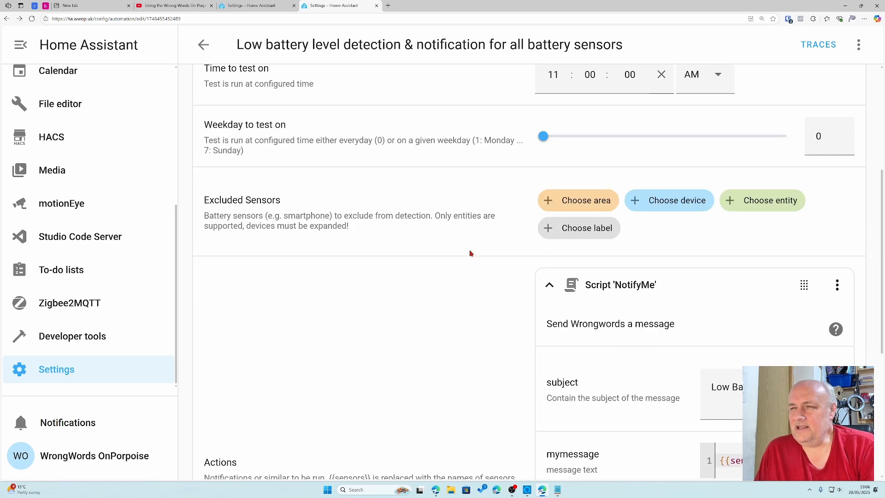
scroll(470, 253, "up", 2)
scroll(470, 253, "up", 3)
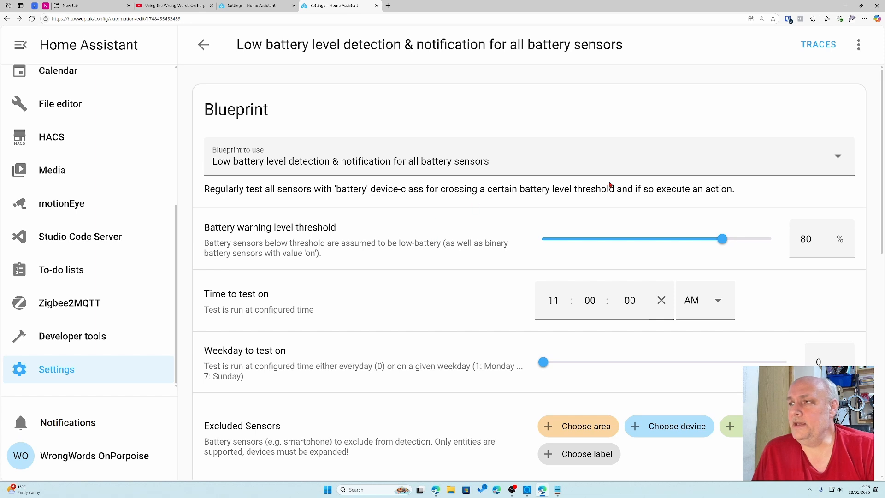
left_click(857, 46)
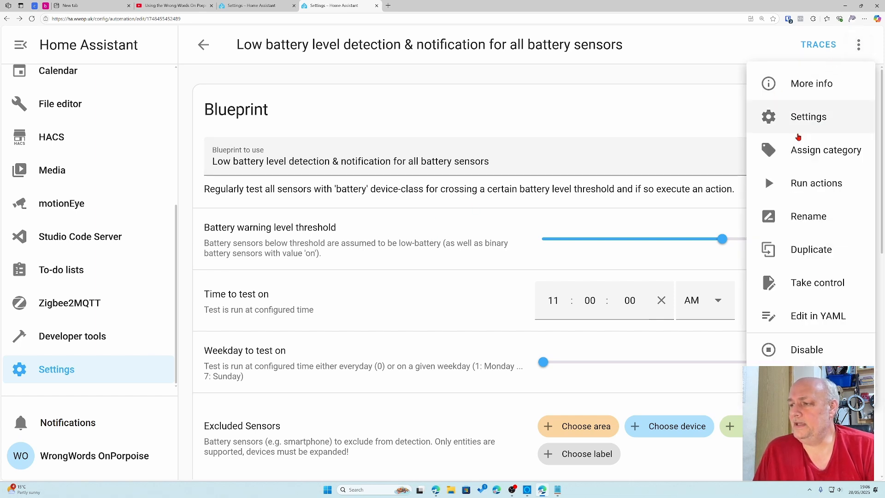
left_click(769, 282)
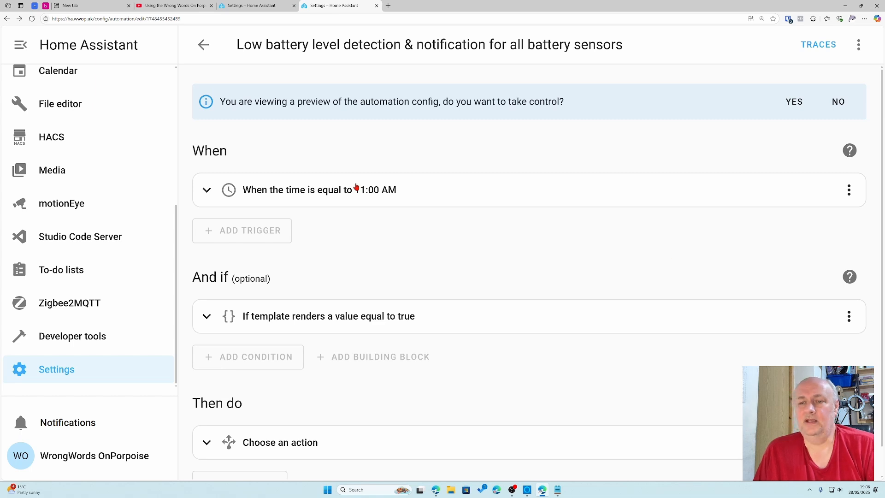
scroll(511, 259, "down", 1)
scroll(511, 258, "up", 1)
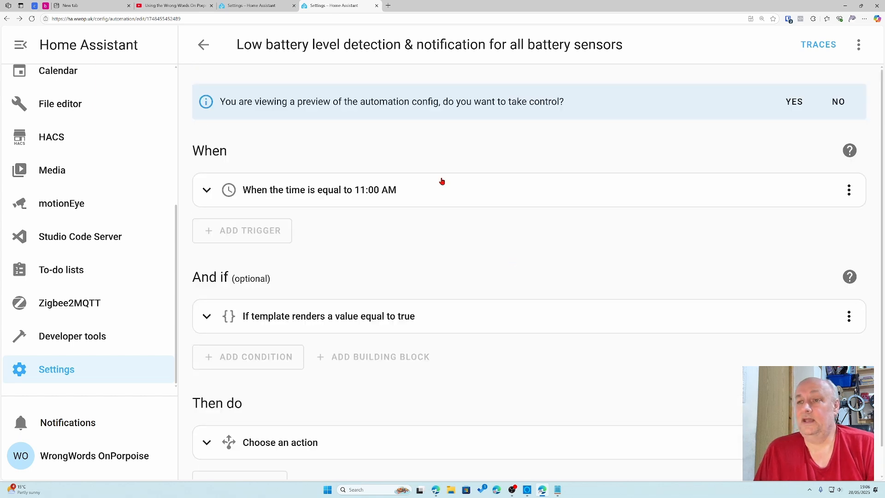
left_click(794, 107)
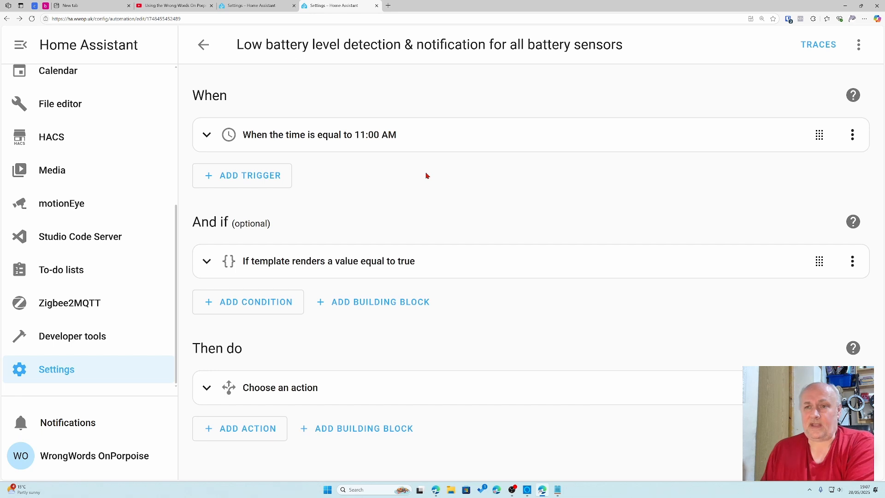
Review the automation's time trigger, its template condition and the default actions inside the choose action
left_click(206, 135)
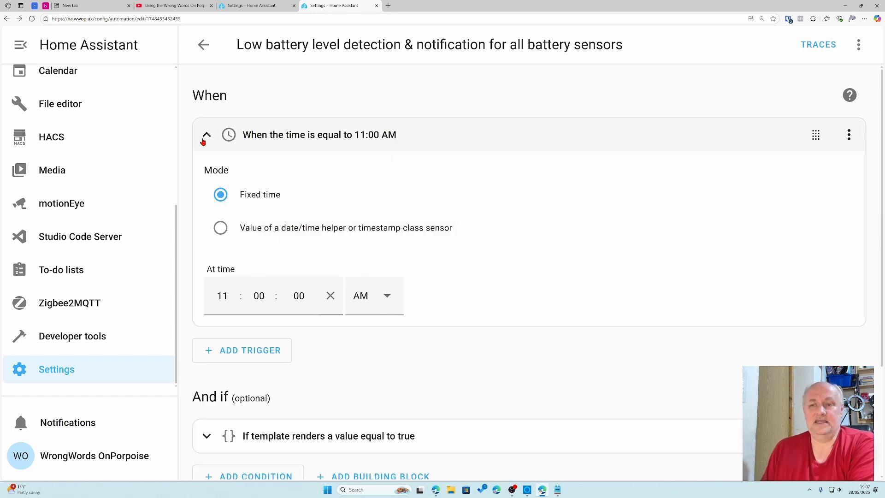
left_click(206, 135)
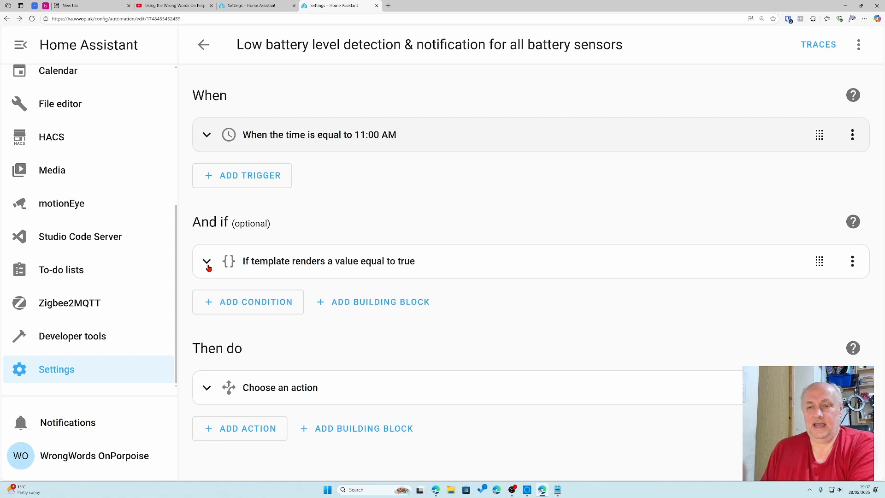
left_click(206, 260)
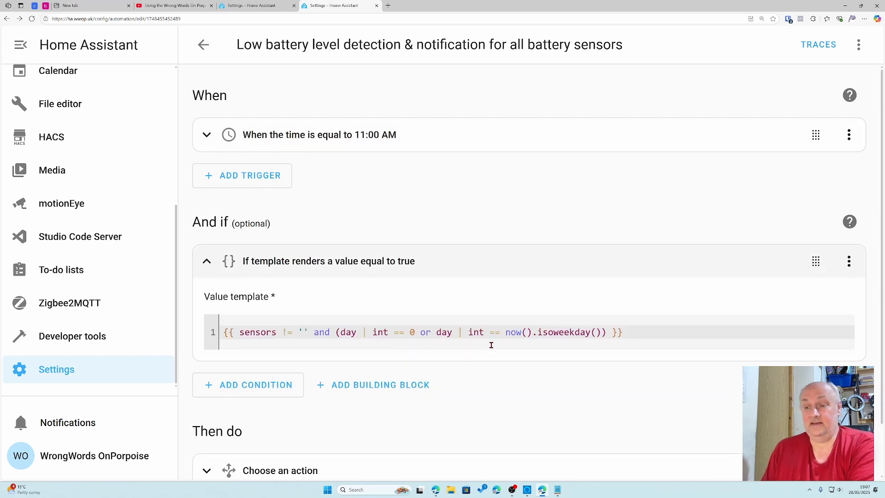
scroll(428, 331, "down", 1)
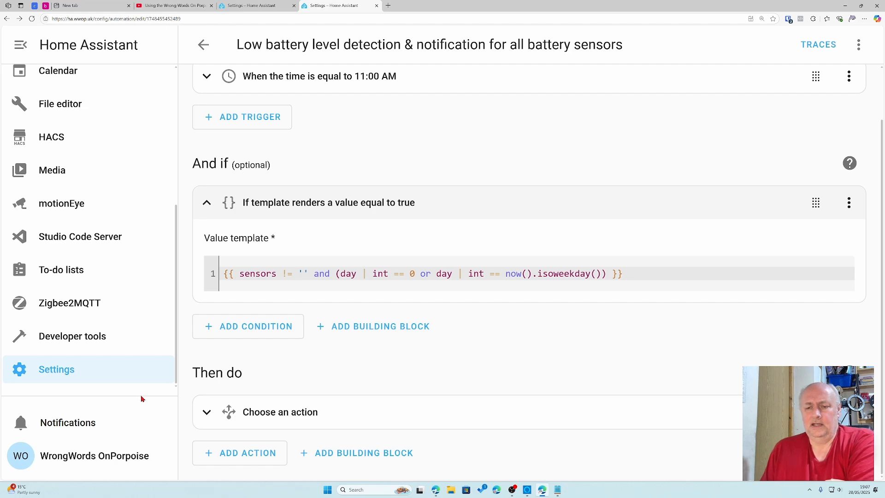
left_click(219, 412)
scroll(399, 375, "down", 2)
scroll(399, 375, "down", 1)
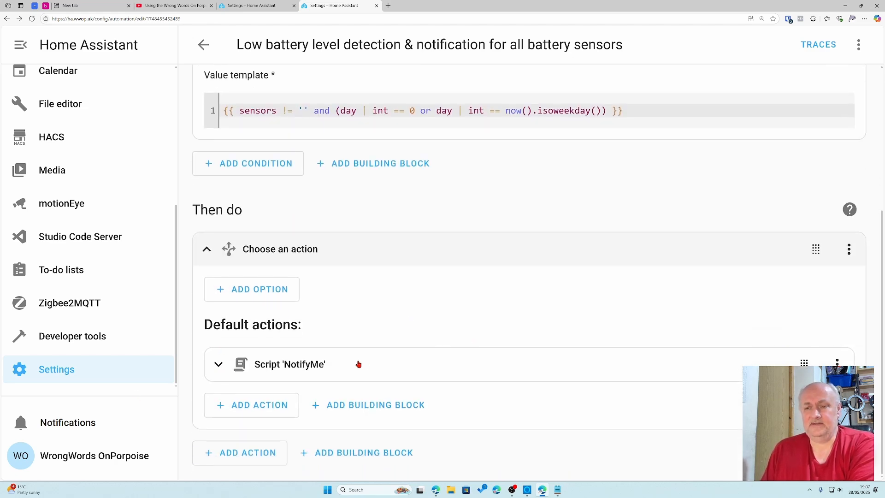
scroll(469, 333, "up", 5)
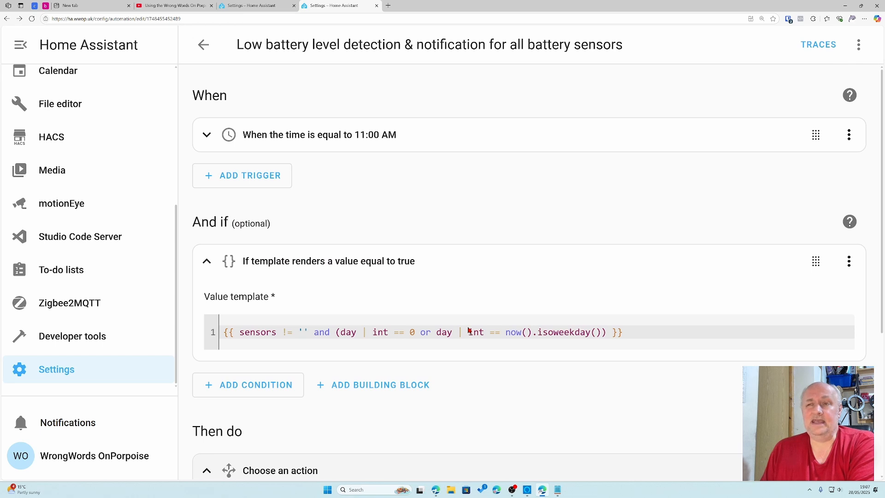
Open the automation in YAML and examine its variables, sensors template, trigger, notifyme action and condition
left_click(859, 46)
left_click(784, 316)
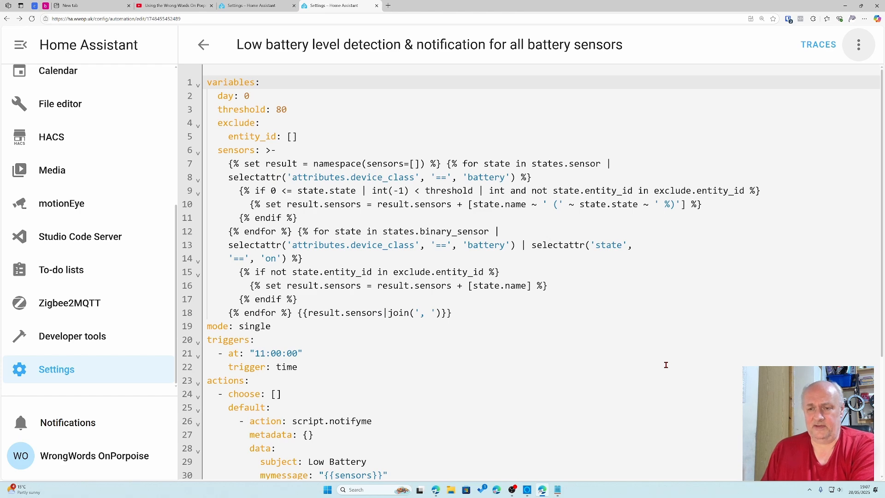
scroll(666, 365, "down", 4)
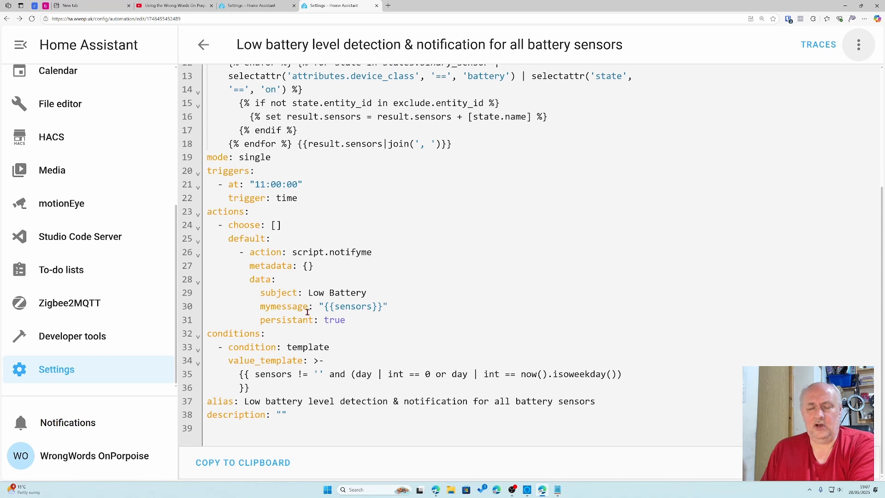
scroll(360, 373, "up", 4)
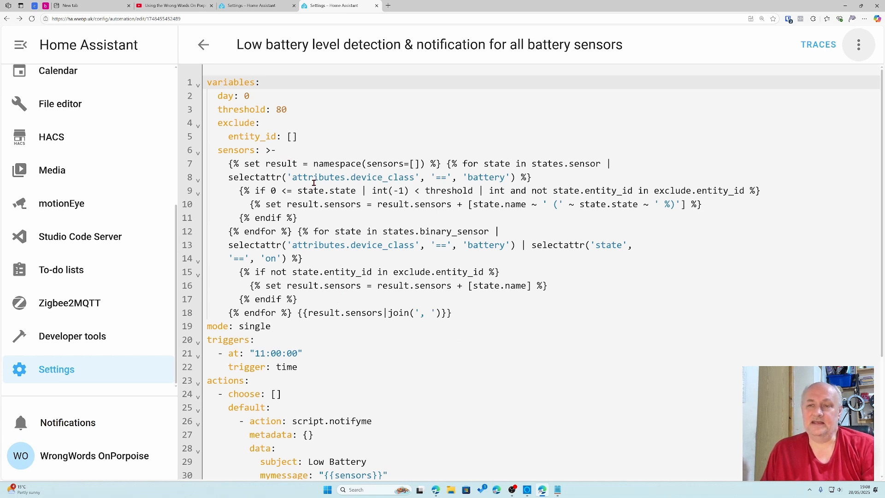
left_click(228, 164)
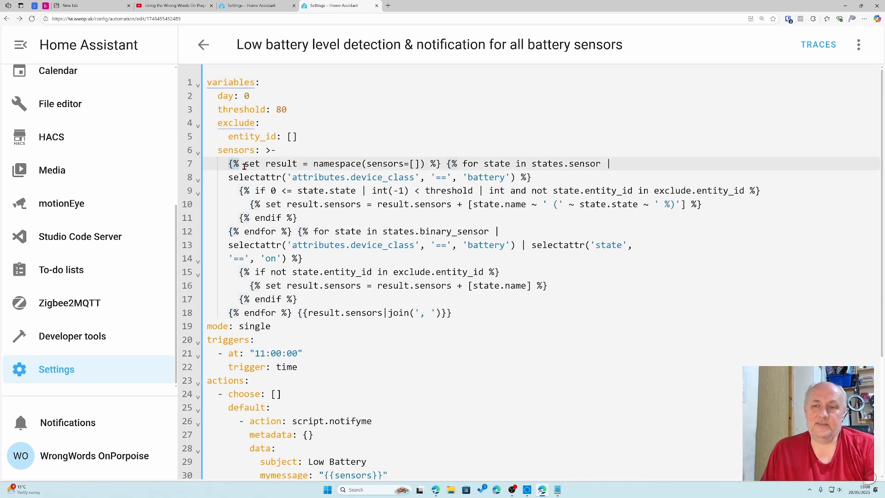
left_click(433, 164)
left_click(441, 164)
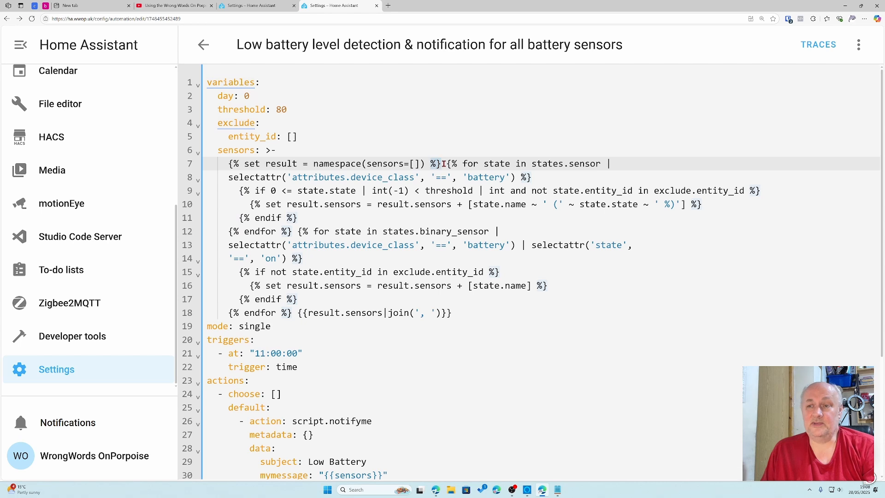
left_click(423, 168)
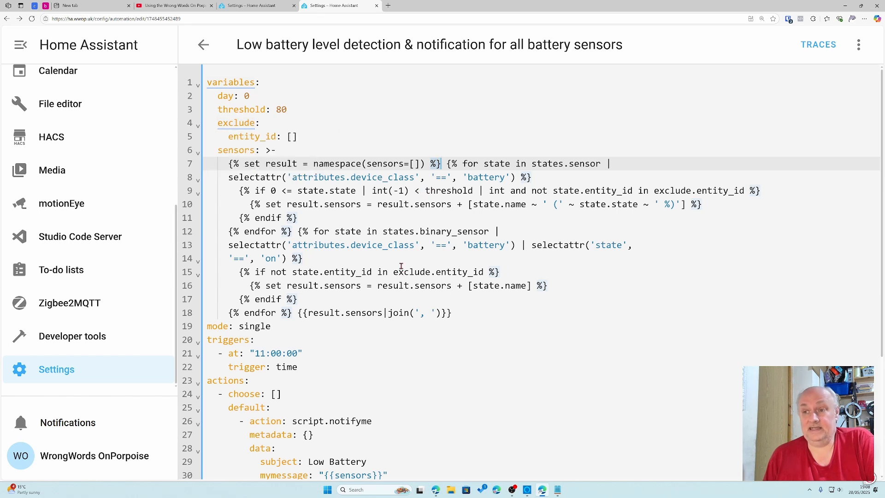
scroll(387, 256, "down", 1)
scroll(374, 197, "up", 1)
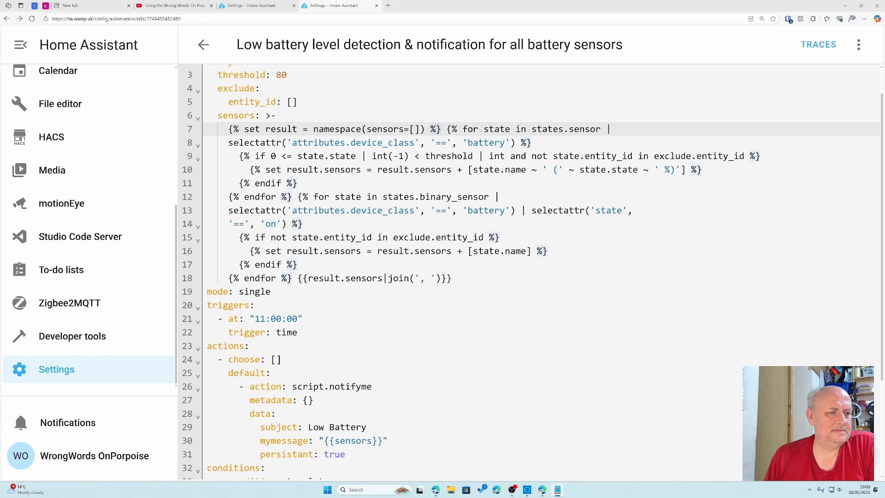
Delete {{result.sensors|join(', ')}} after the last {% endfor %} in the sensors template on line 18
left_click(420, 316)
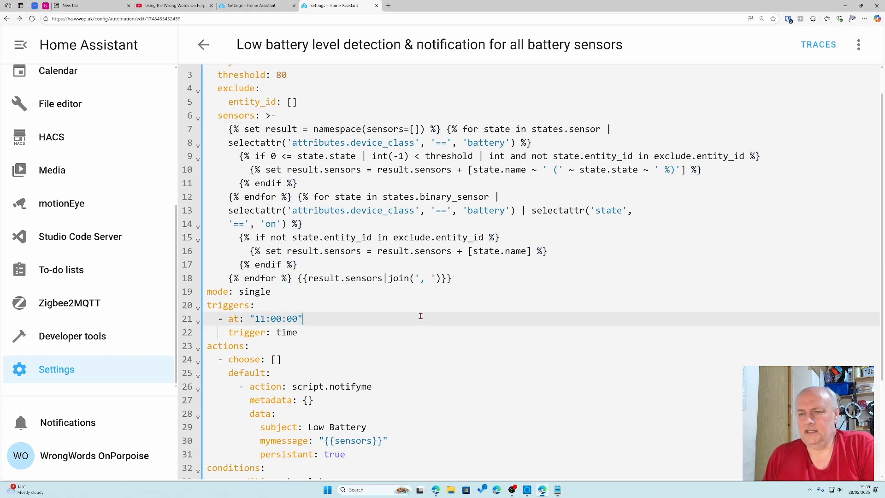
left_click(297, 278)
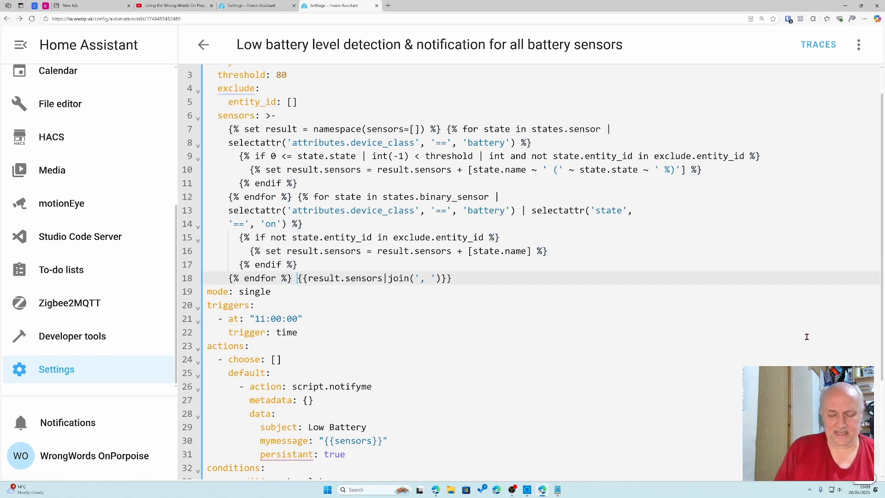
key("shift+End")
key("BackSpace")
key("BackSpace")
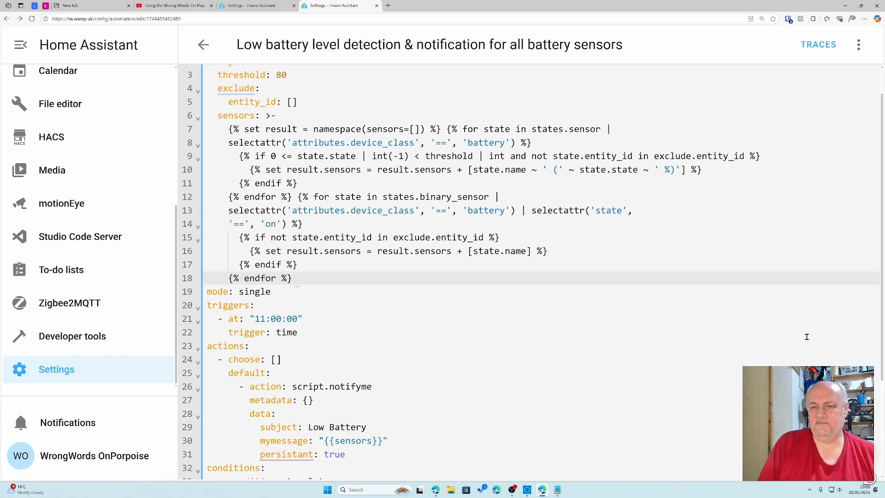
Add below line 18 an if/else giving "No Low battery devices today" when result.sensors|length == 0, else "You have low battery on {{result.sensors|join(', ')}}"
key("Return")
type("{% if result.sensors|length == 0 -%}     No Low battery devices today {%- else -%}    You have low battery on    {{result.sensors|join(', ')}}    {%- endif %}")
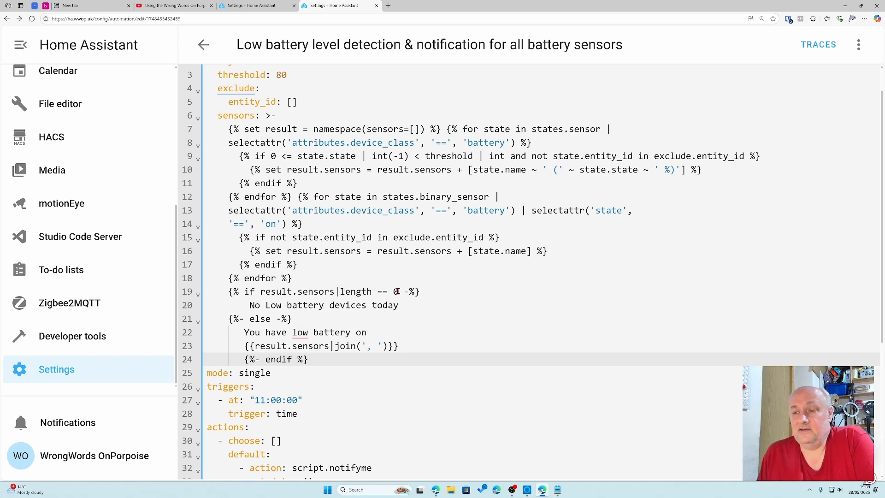
left_click(251, 306)
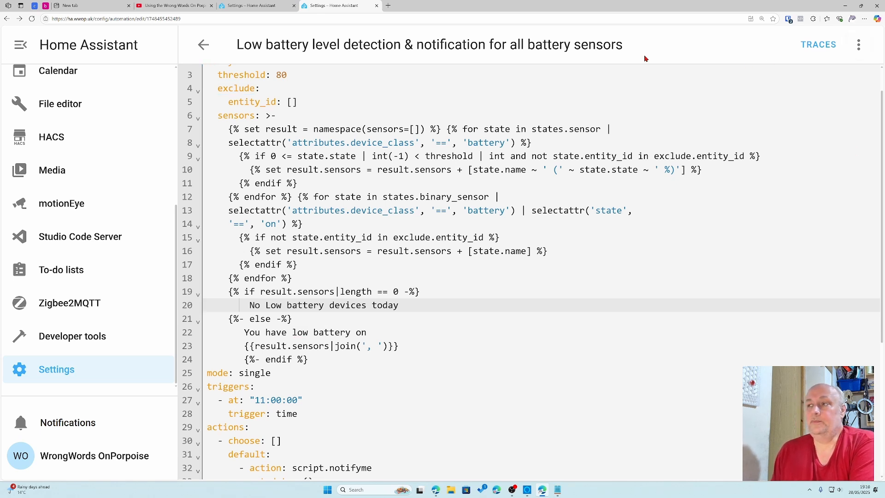
Run the low battery automation's actions and check the notification message it produces
left_click(858, 44)
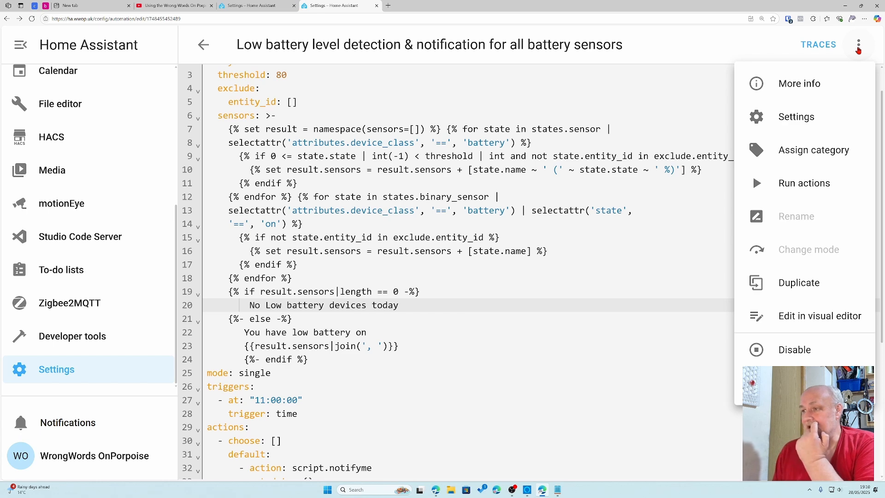
left_click(803, 193)
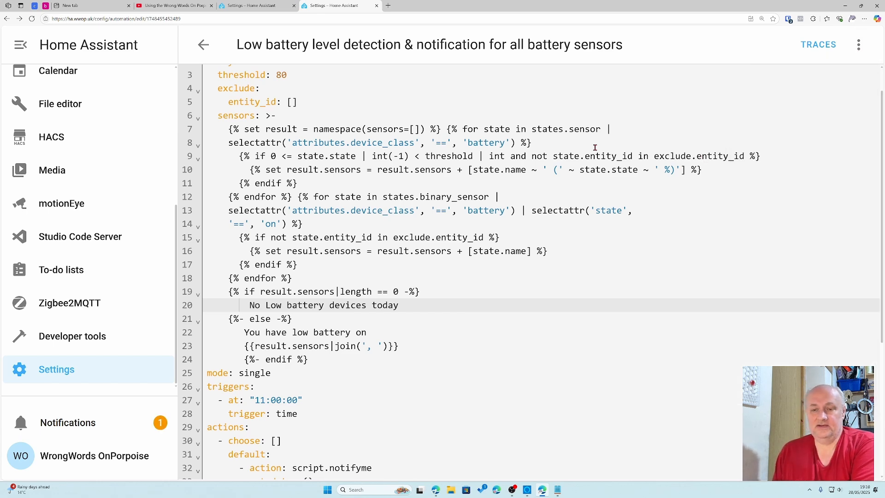
left_click(77, 422)
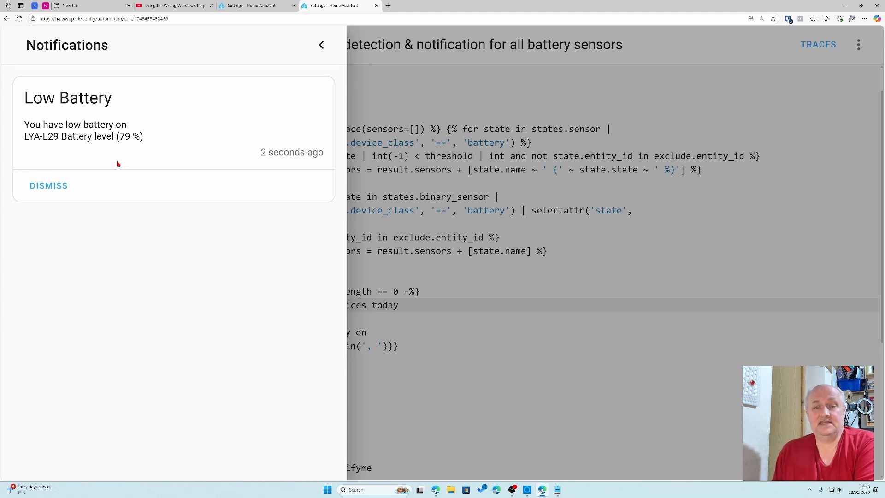
left_click(324, 45)
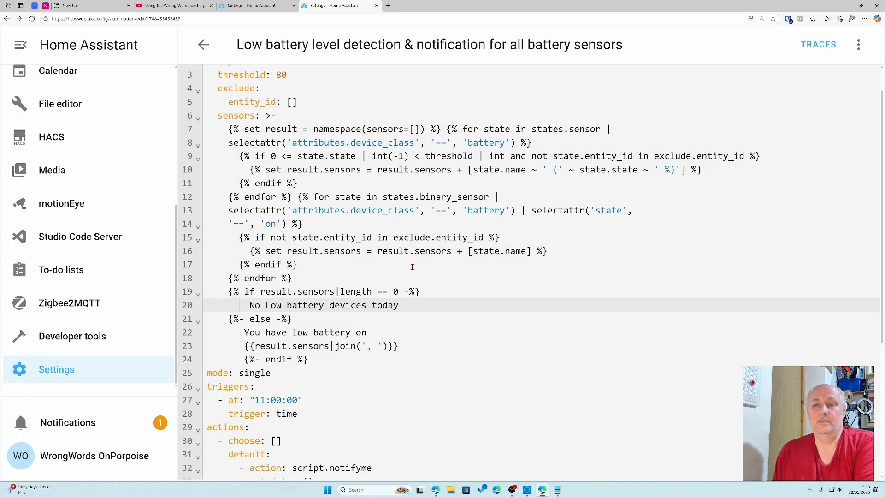
Set the threshold variable on line 3 of the automation's YAML to 60
scroll(295, 104, "up", 1)
left_click(281, 110)
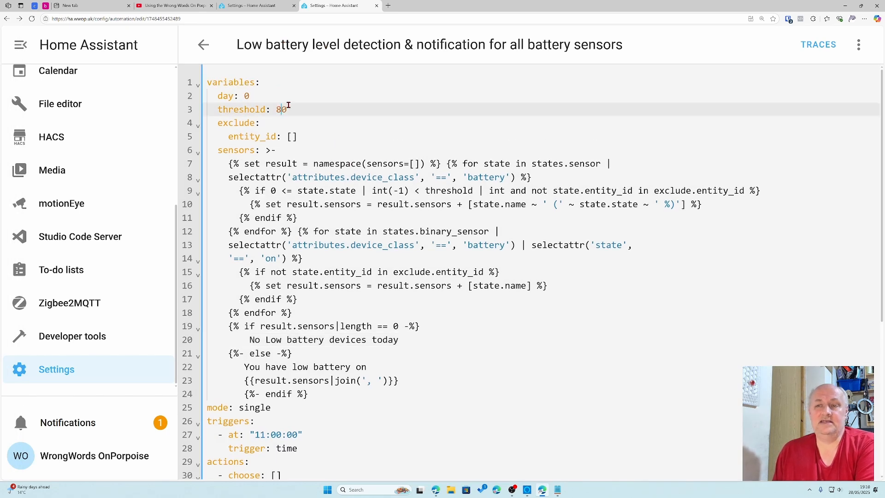
key("BackSpace")
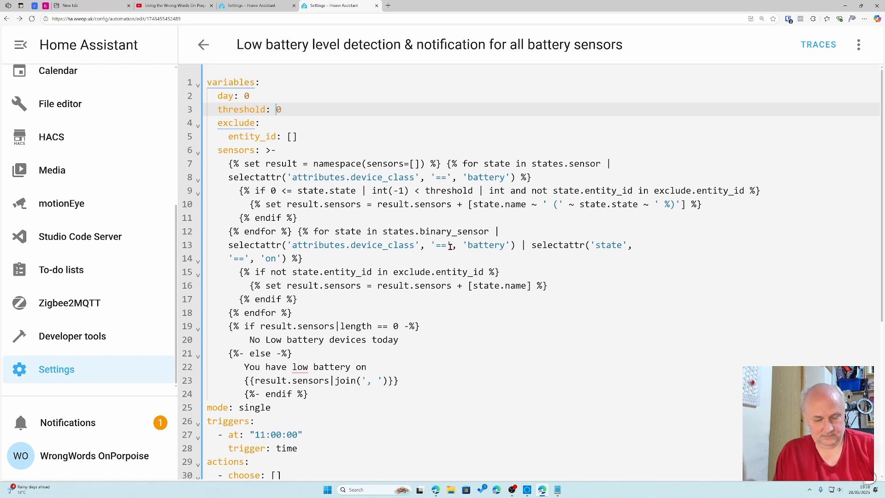
type("6")
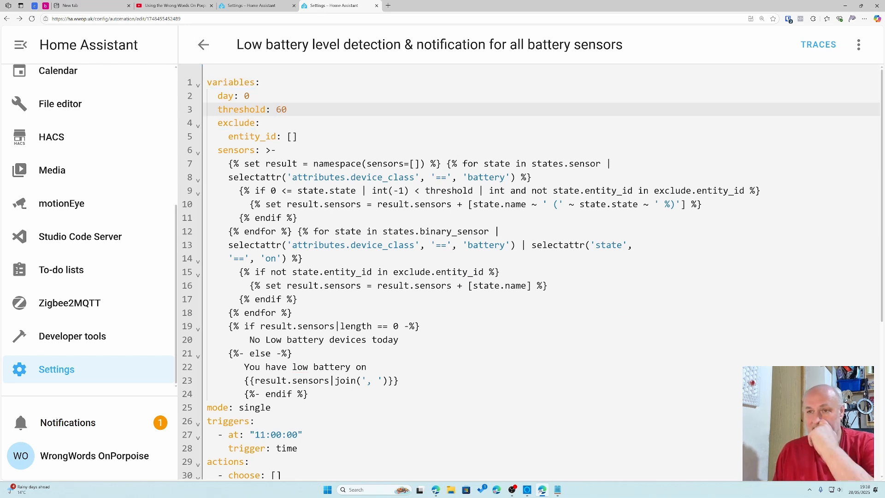
Run the automation's actions with the 60 threshold, compare the Low Battery notifications, and return to the automations list
left_click(858, 44)
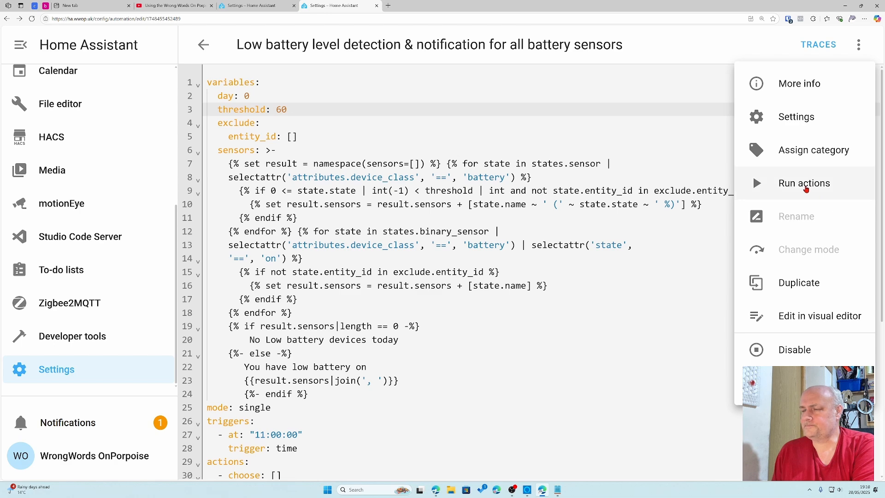
left_click(804, 184)
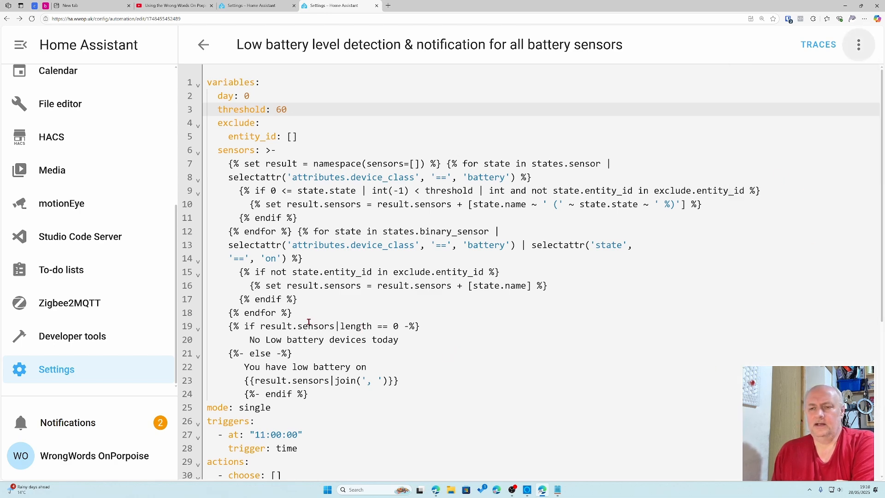
left_click(156, 422)
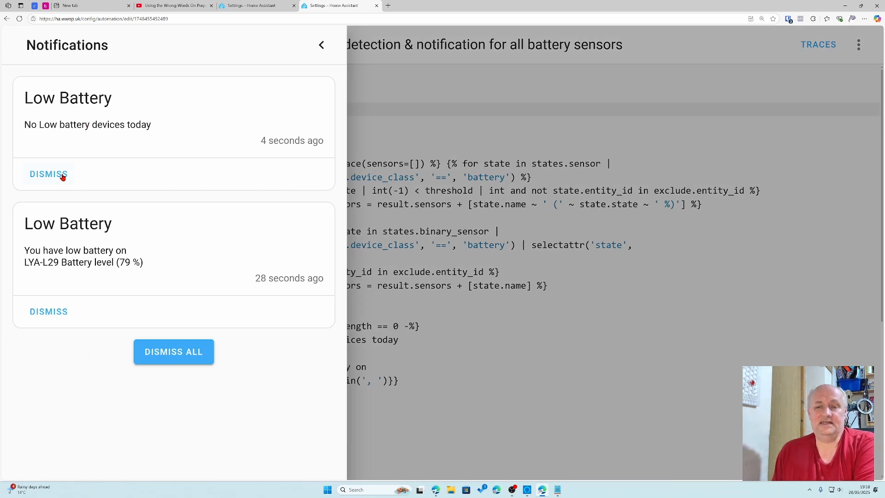
left_click(330, 57)
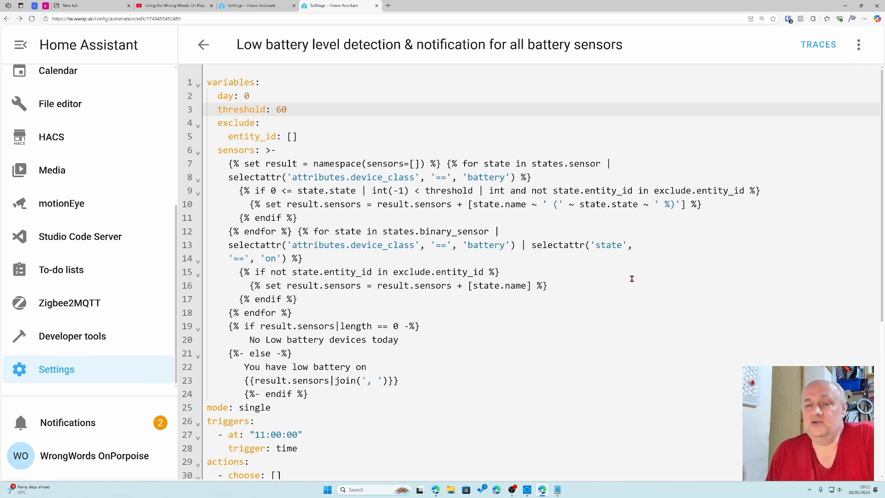
left_click(204, 46)
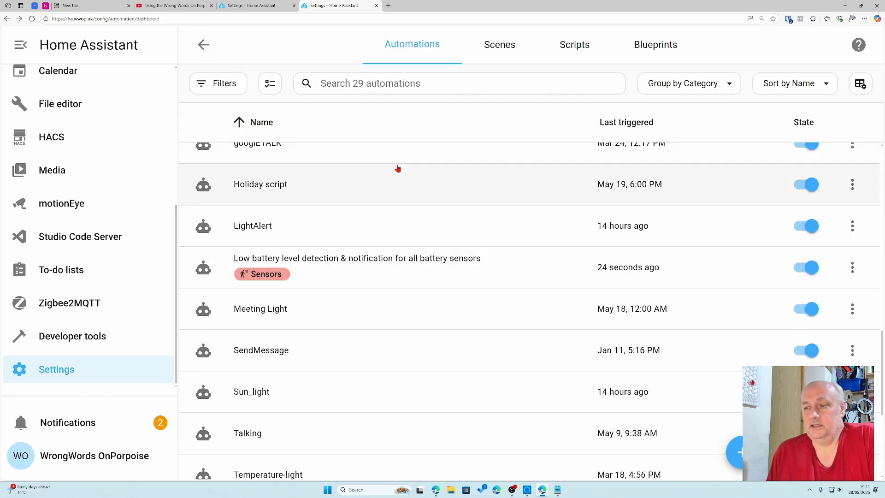